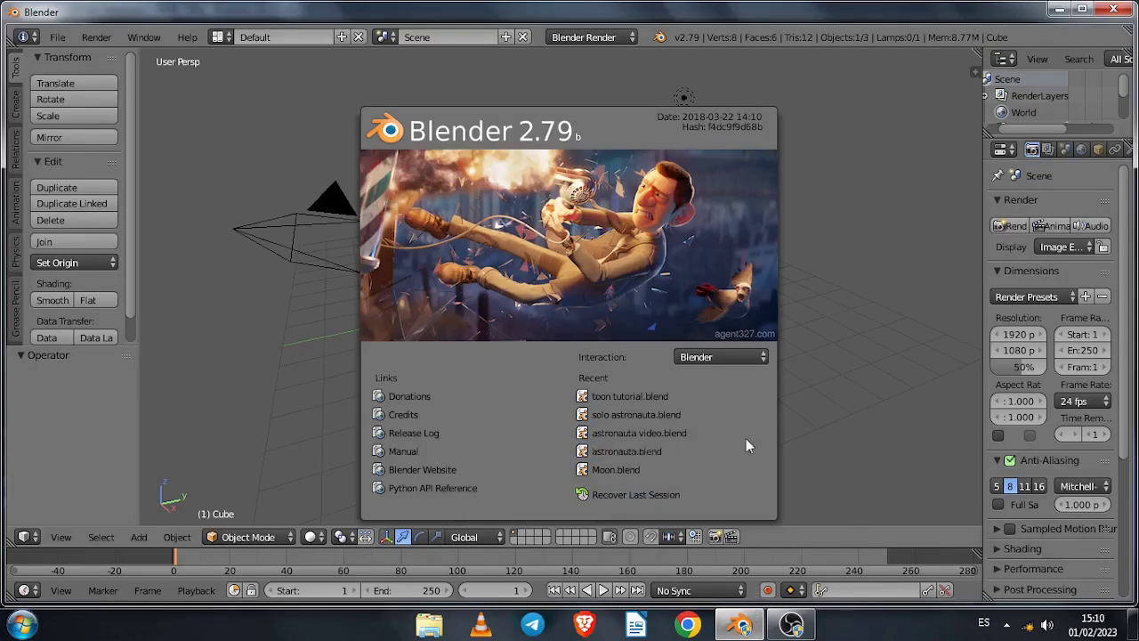
- Open toon tutorial.blend from the splash screen's Recent list
click(684, 395)
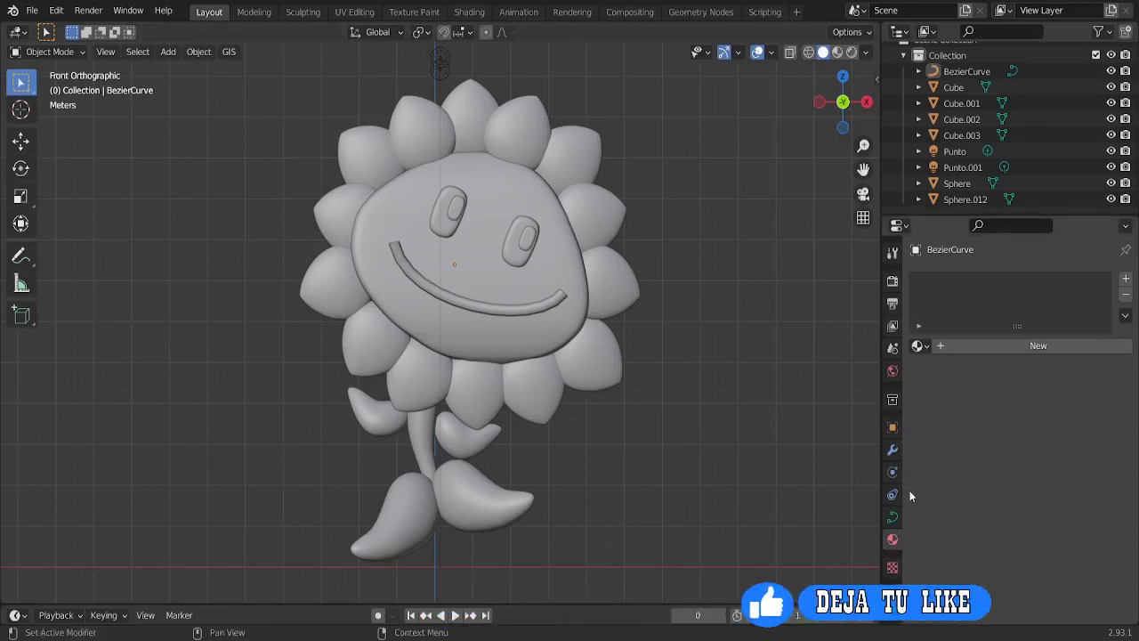
- Set the Color Management view transform to Standard instead of Filmic
click(893, 282)
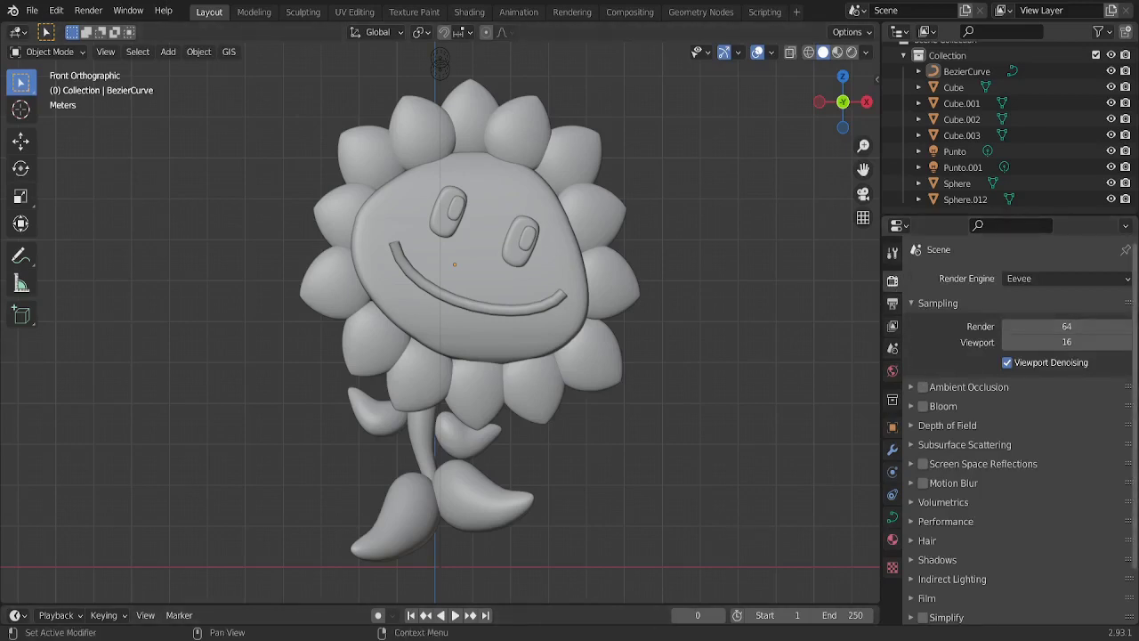
scroll(1015, 427, down, 1)
scroll(1015, 427, down, 1)
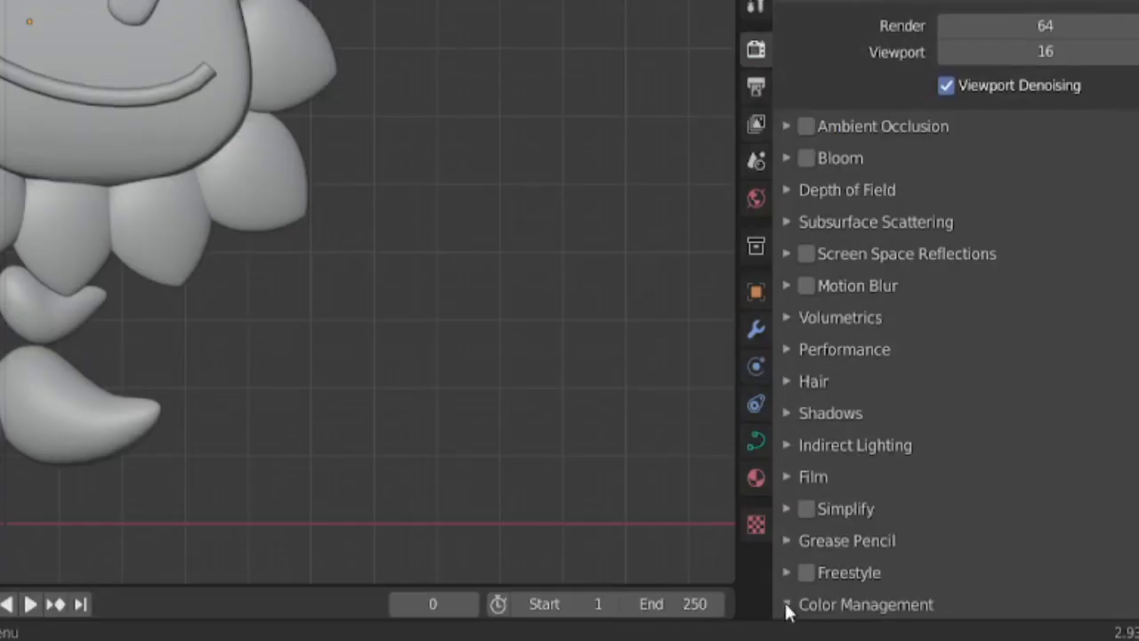
click(912, 616)
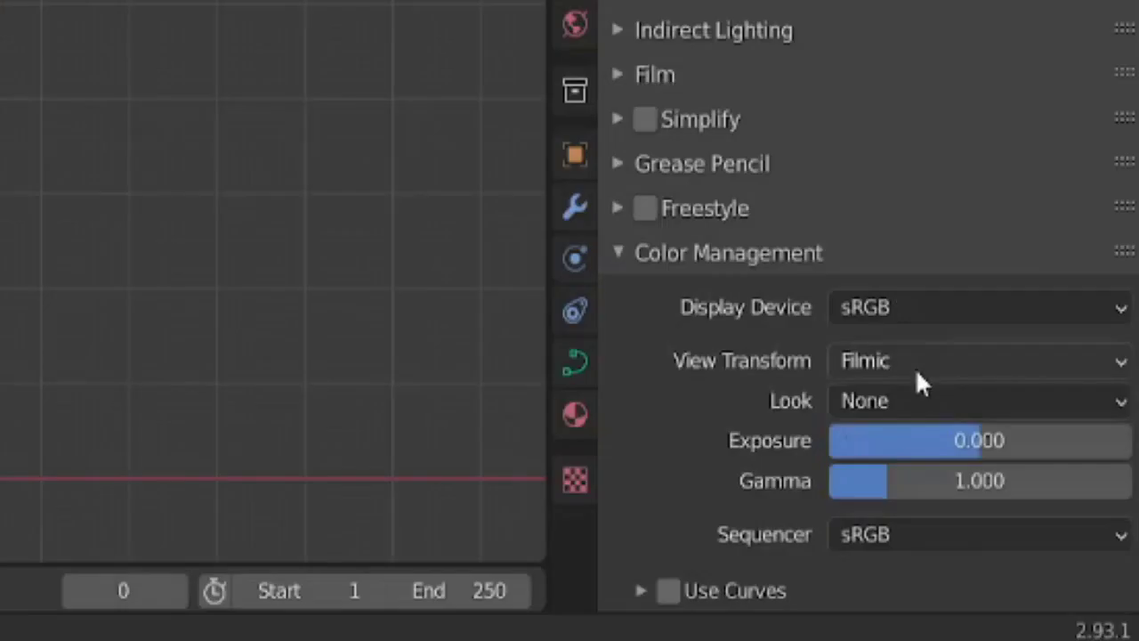
click(1038, 517)
click(1040, 498)
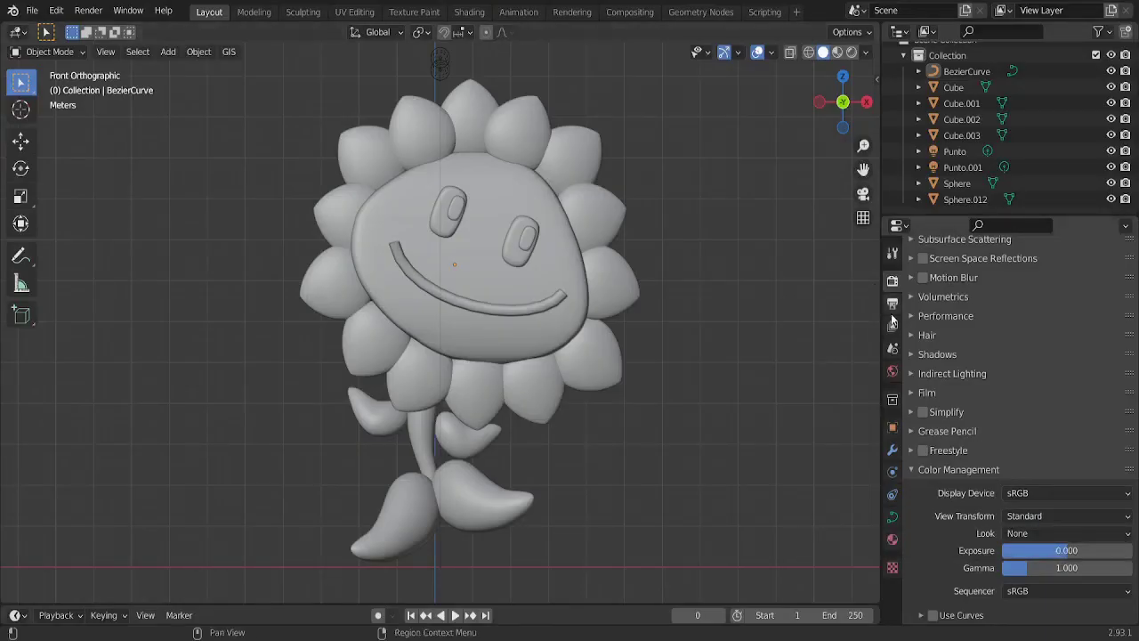
- Enable the Z pass in the view layer's render passes
click(892, 325)
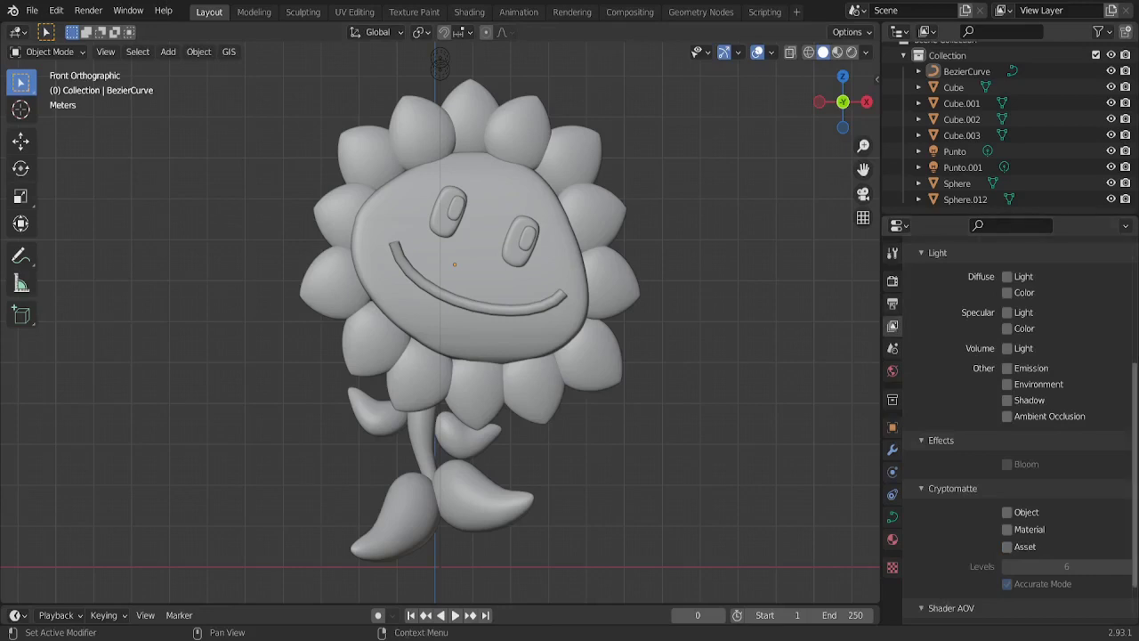
scroll(1136, 295, up, 4)
scroll(1135, 295, up, 1)
scroll(1136, 296, up, 1)
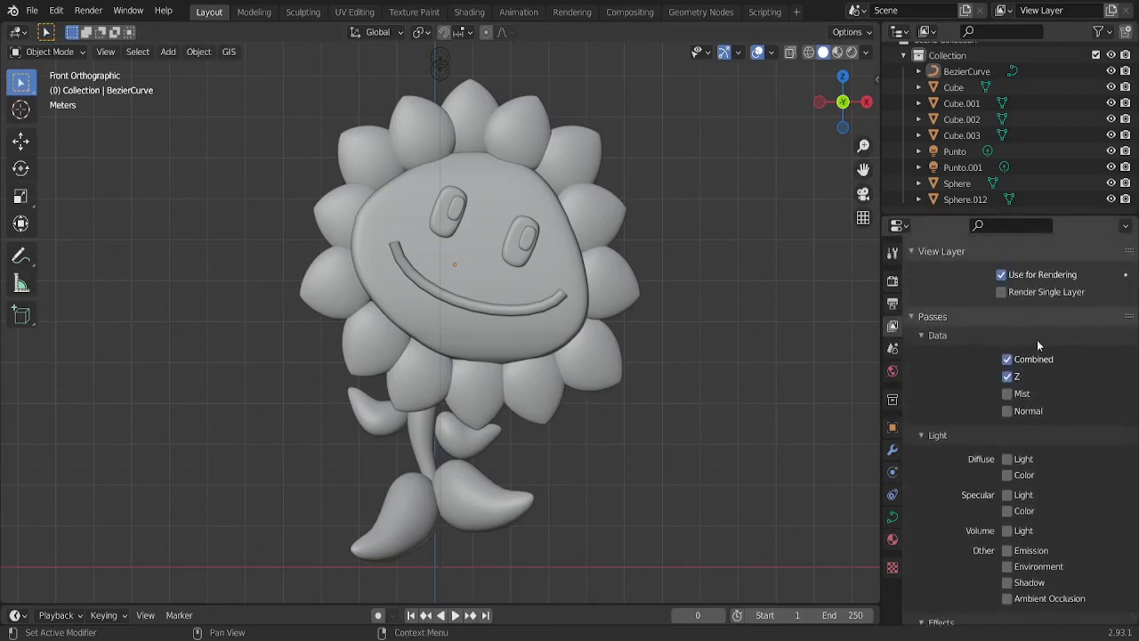
click(1008, 376)
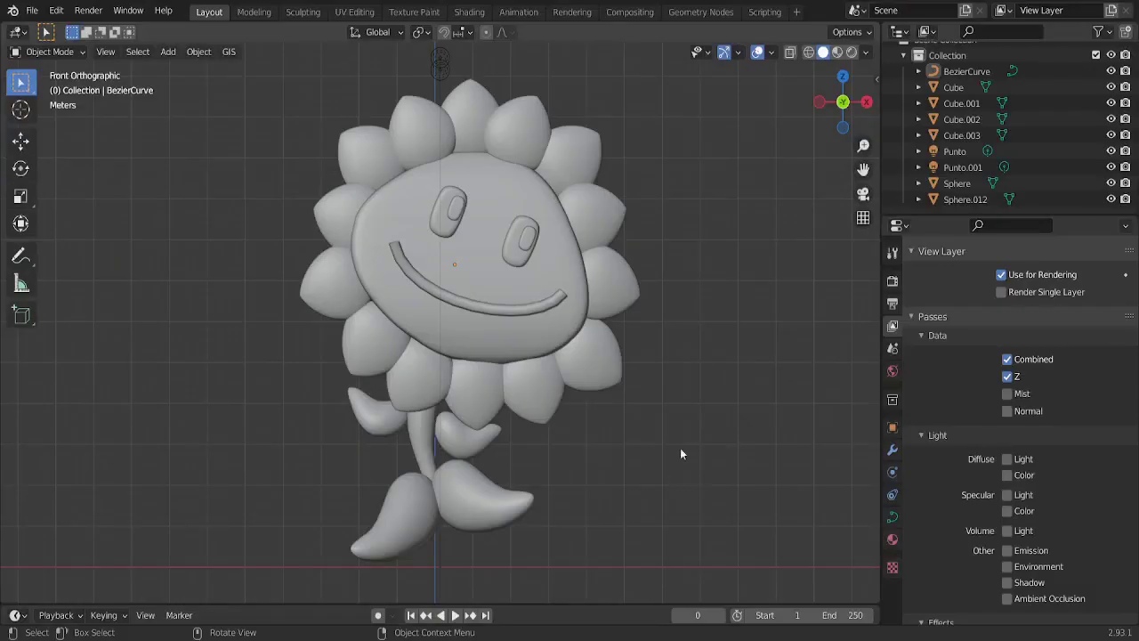
- In the Shading workspace, view the flower from the front and give its face a new material
click(469, 11)
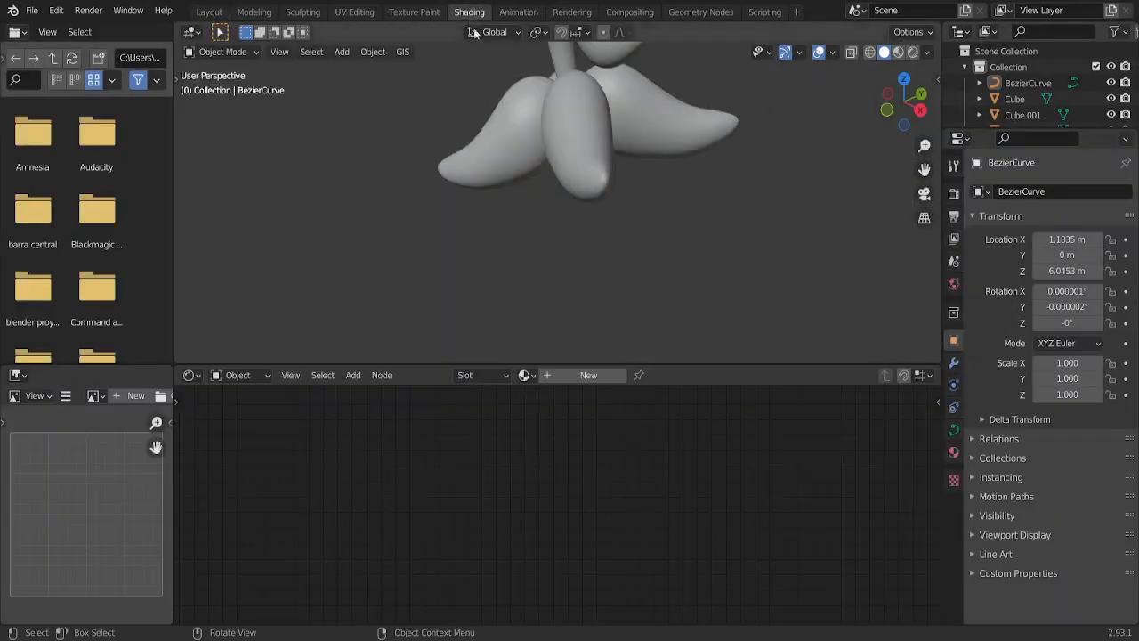
shift+middle_drag(749, 154, 761, 314)
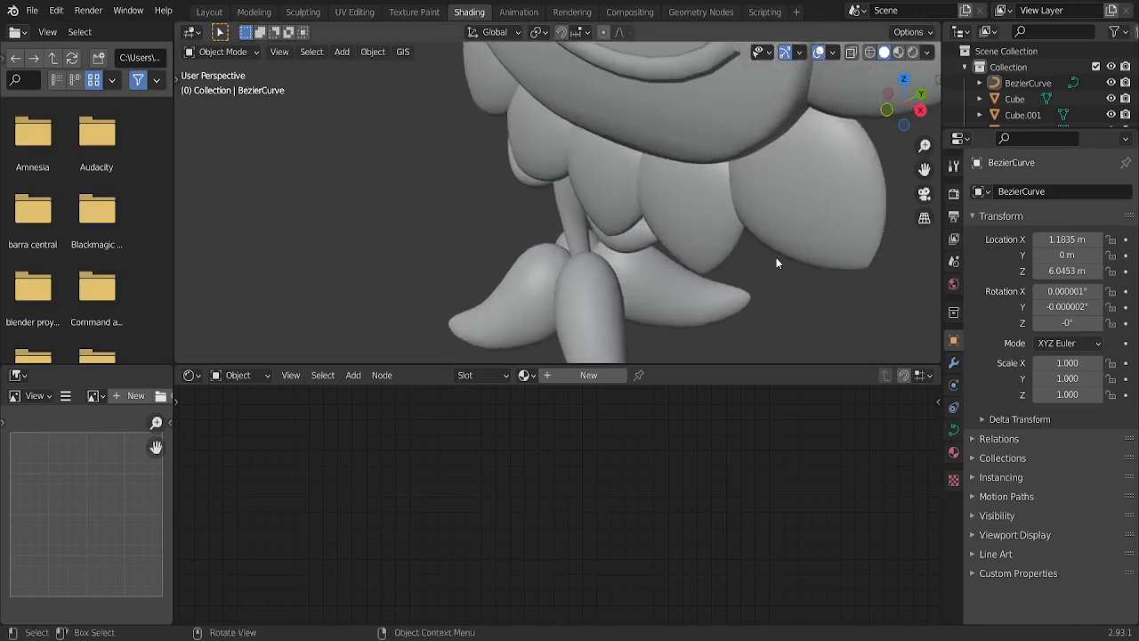
key(KP_1)
shift+middle_drag(796, 215, 790, 301)
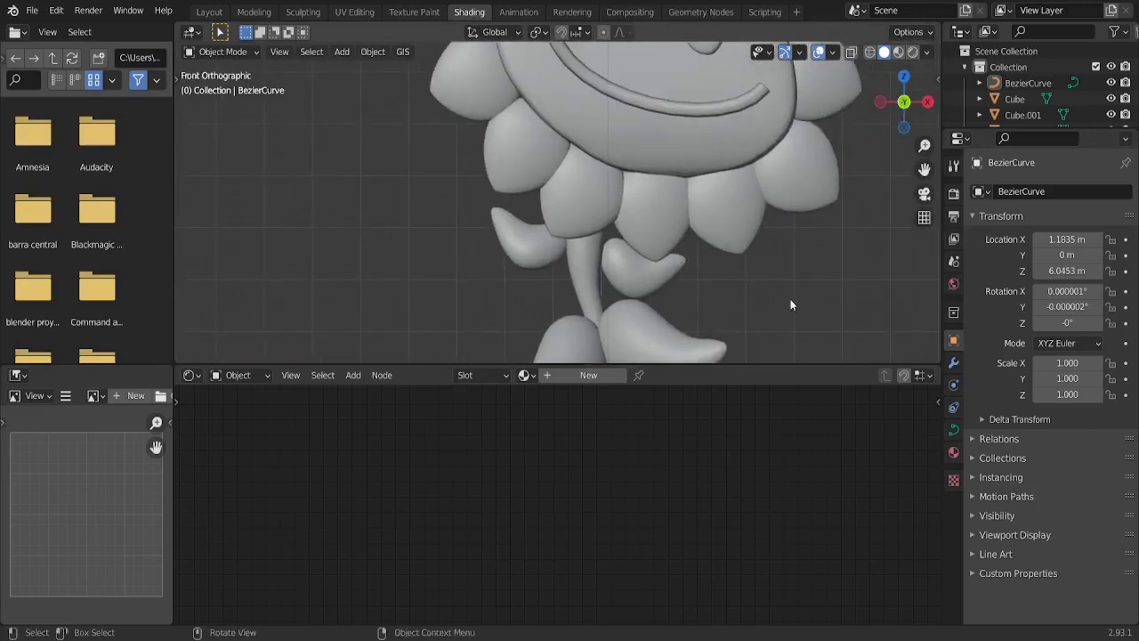
key(Home)
click(587, 194)
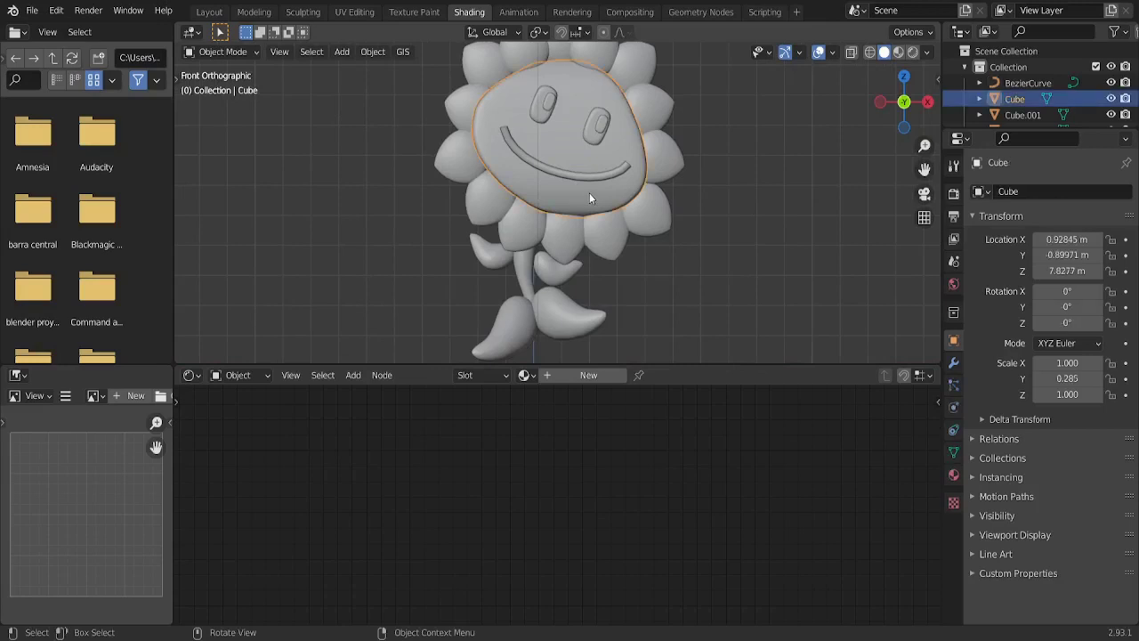
click(586, 374)
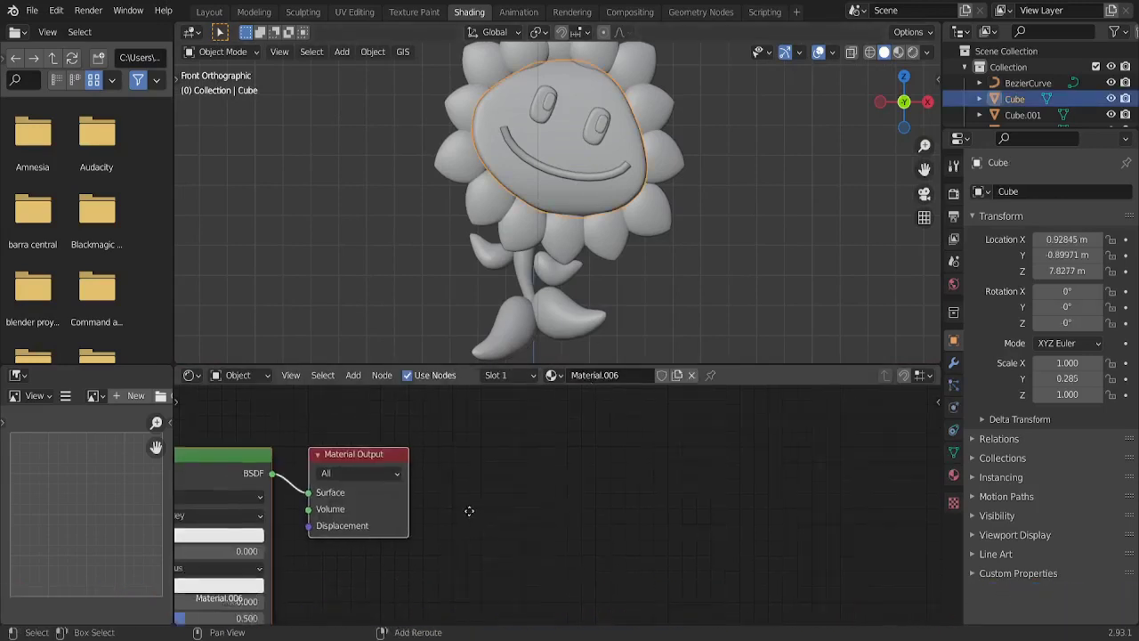
- Insert a Shader to RGB node between the Principled BSDF and Material Output
mouse_move(469, 514)
middle_down()
mouse_move(699, 432)
mouse_move(635, 482)
middle_up()
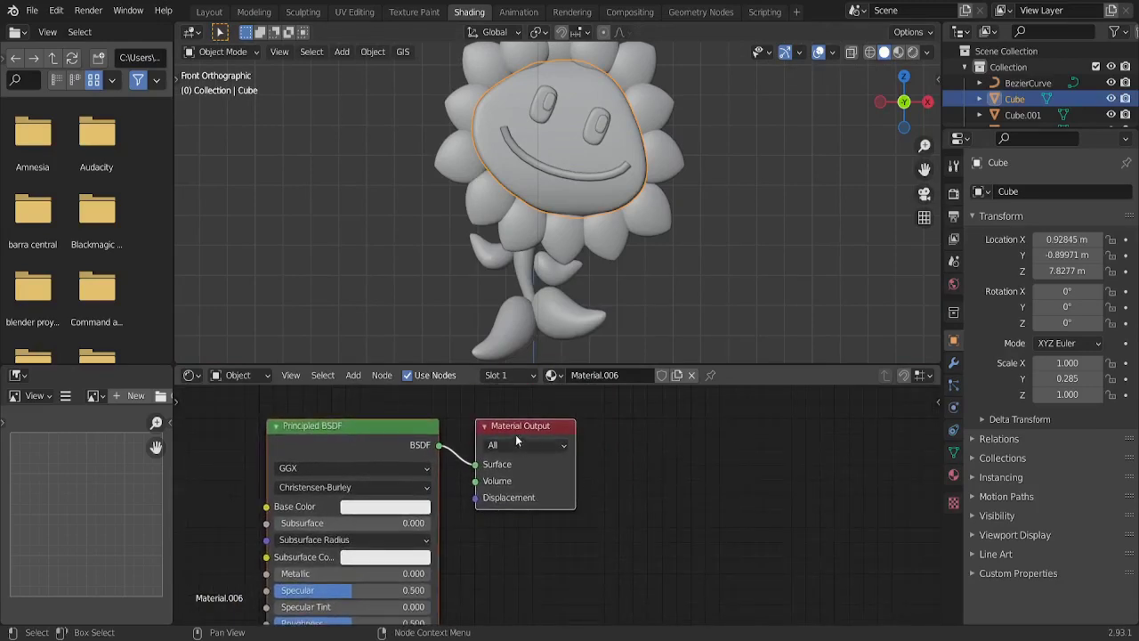
key(g)
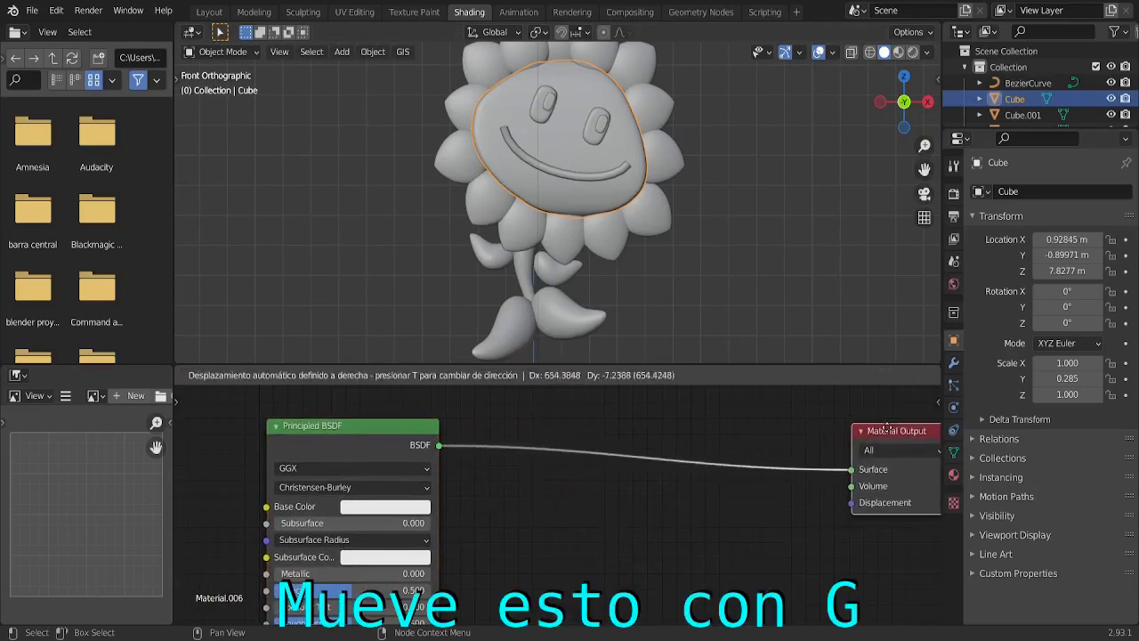
click(888, 433)
key(shift+a)
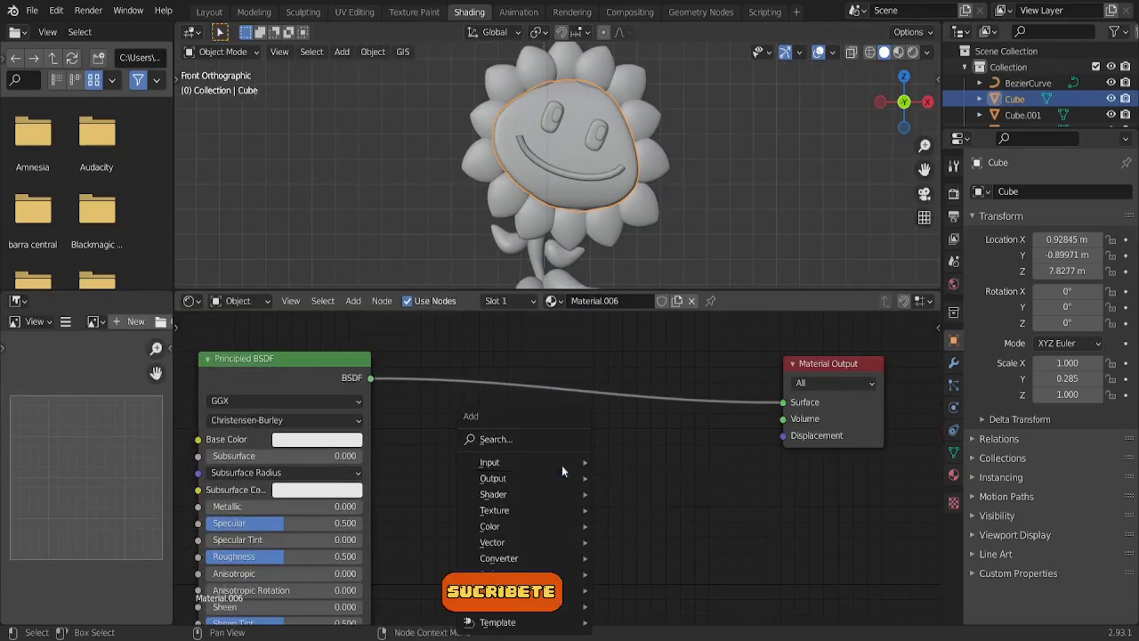
click(561, 439)
text(s)
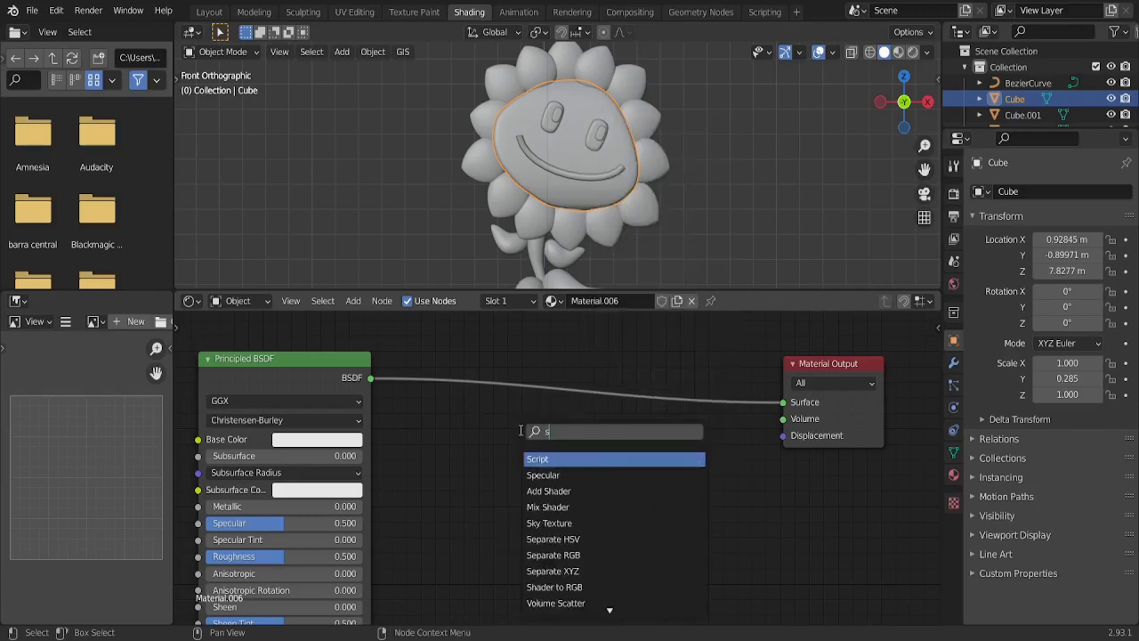
text(ha)
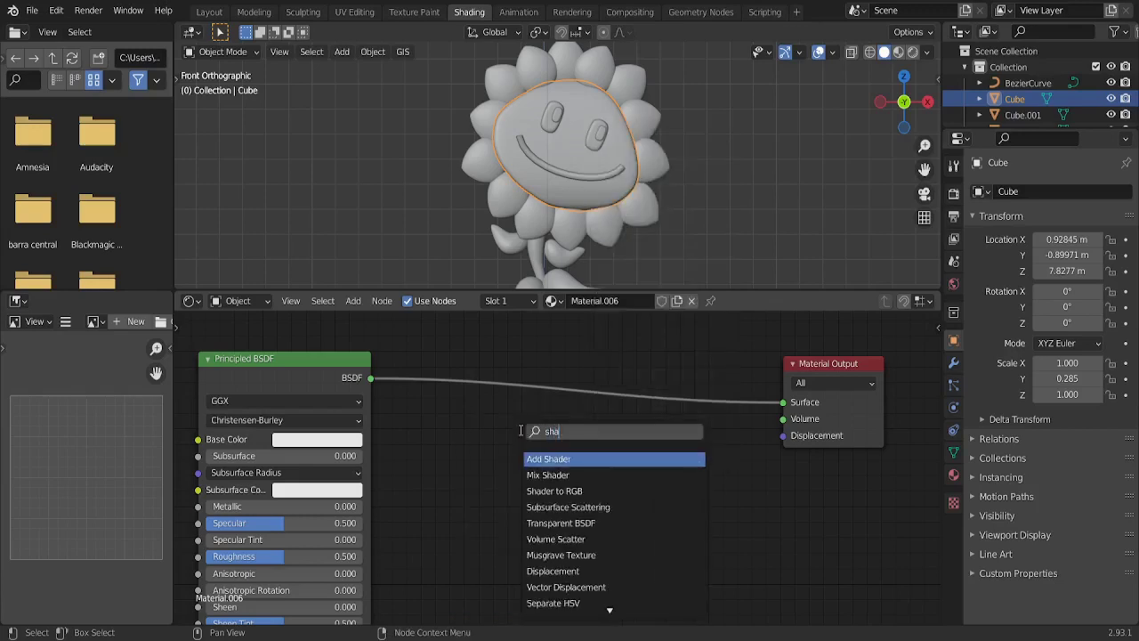
click(594, 491)
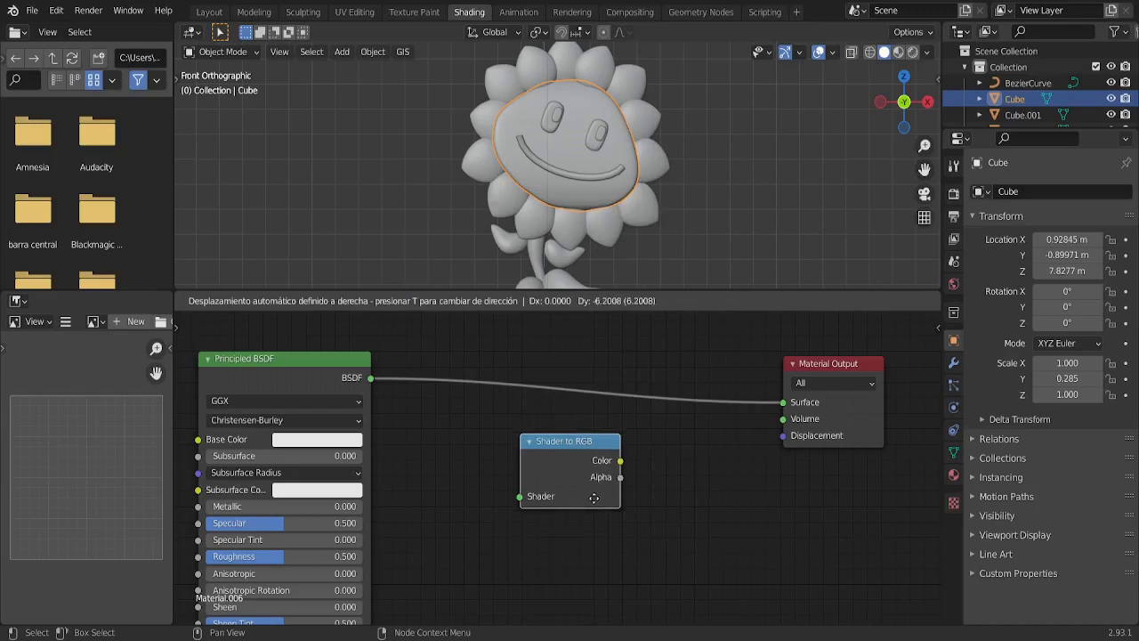
click(566, 416)
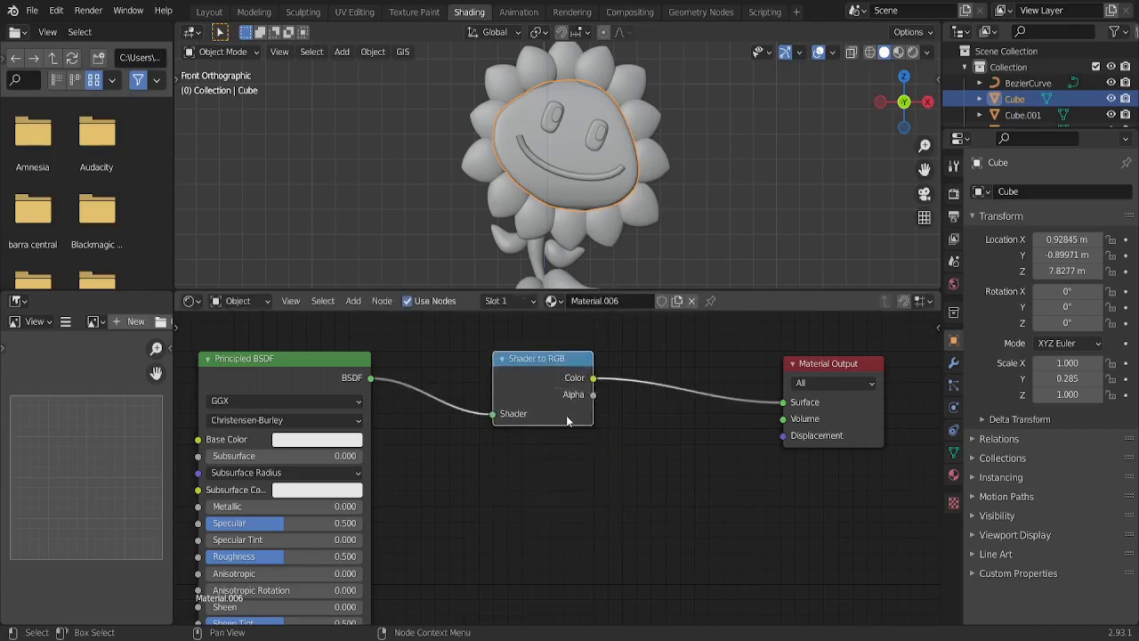
- Add a ColorRamp before the Material Output and set its interpolation to Constant
key(shift+a)
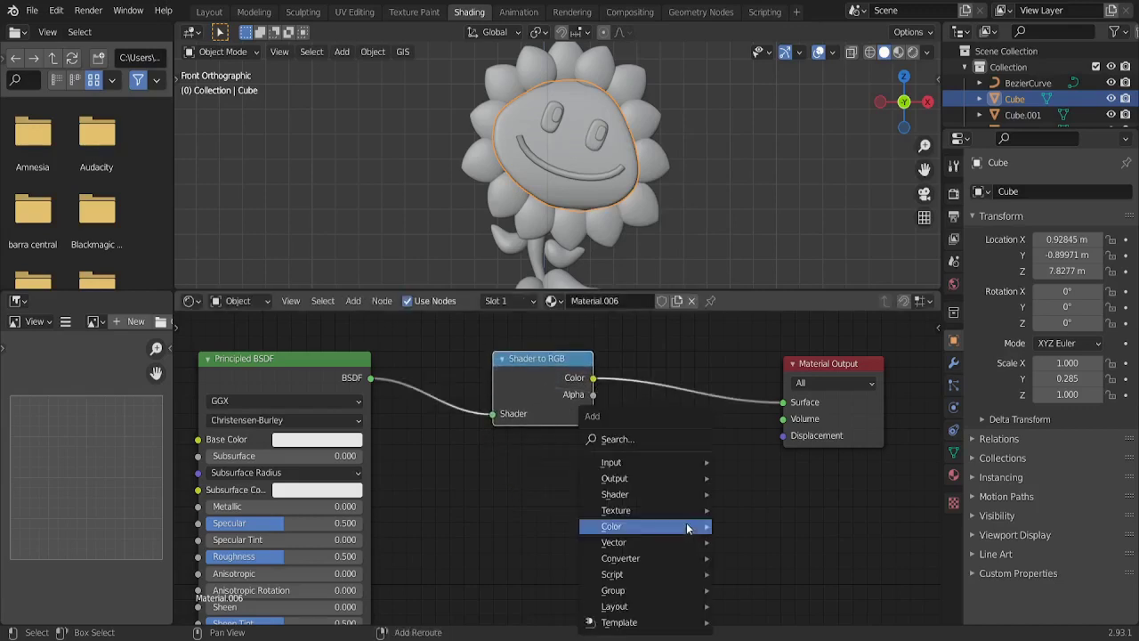
click(639, 446)
text(co)
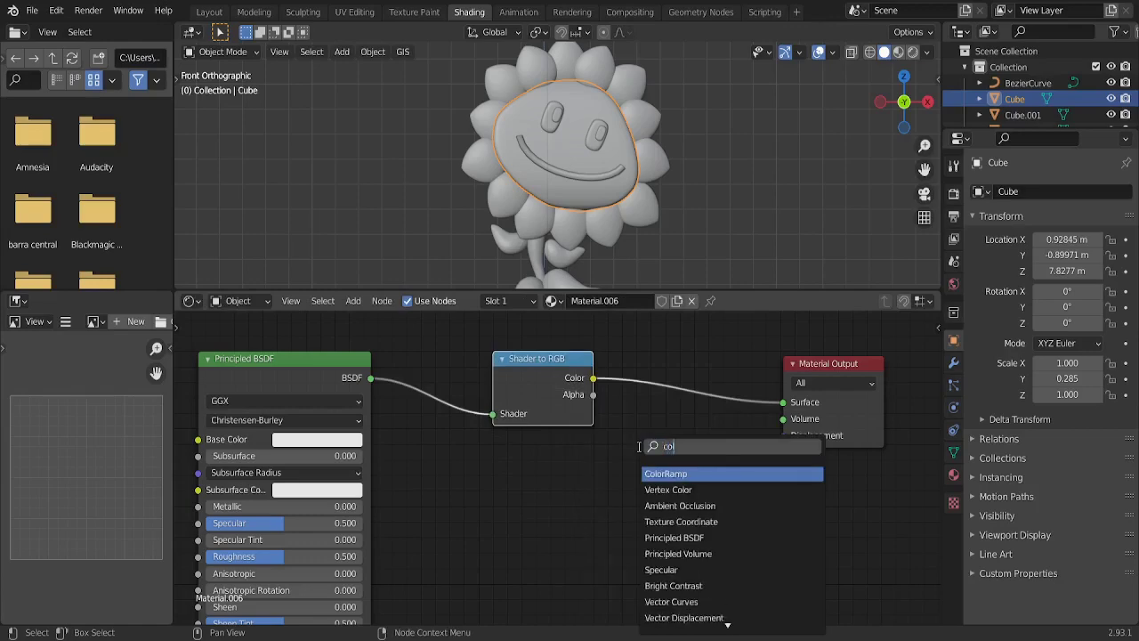
text(lo)
click(692, 472)
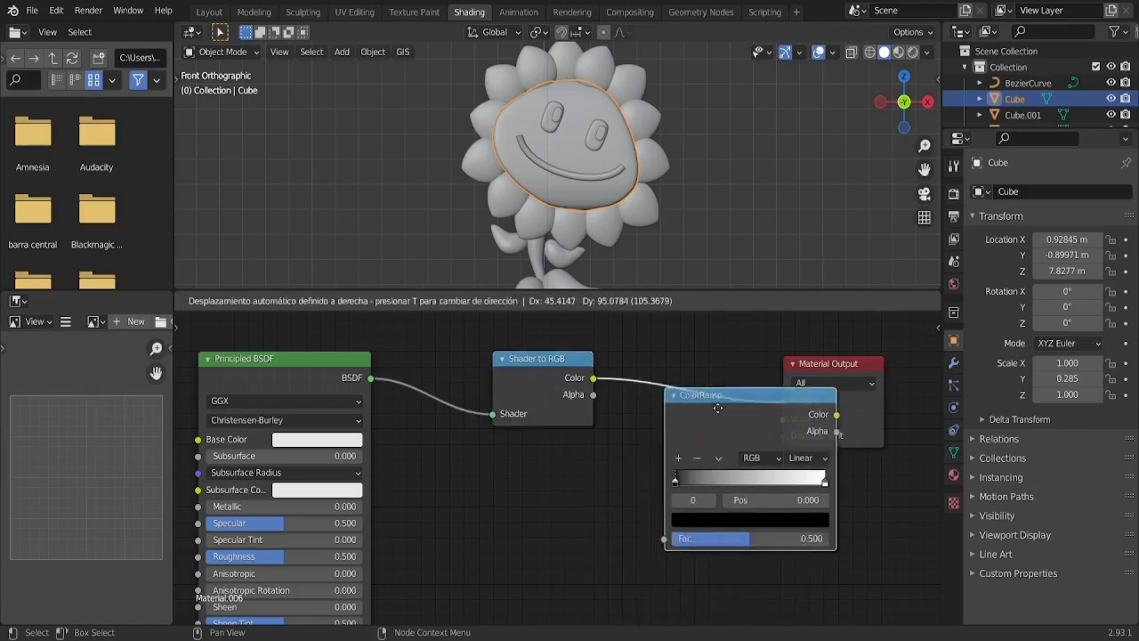
click(696, 445)
middle_drag(603, 505, 541, 513)
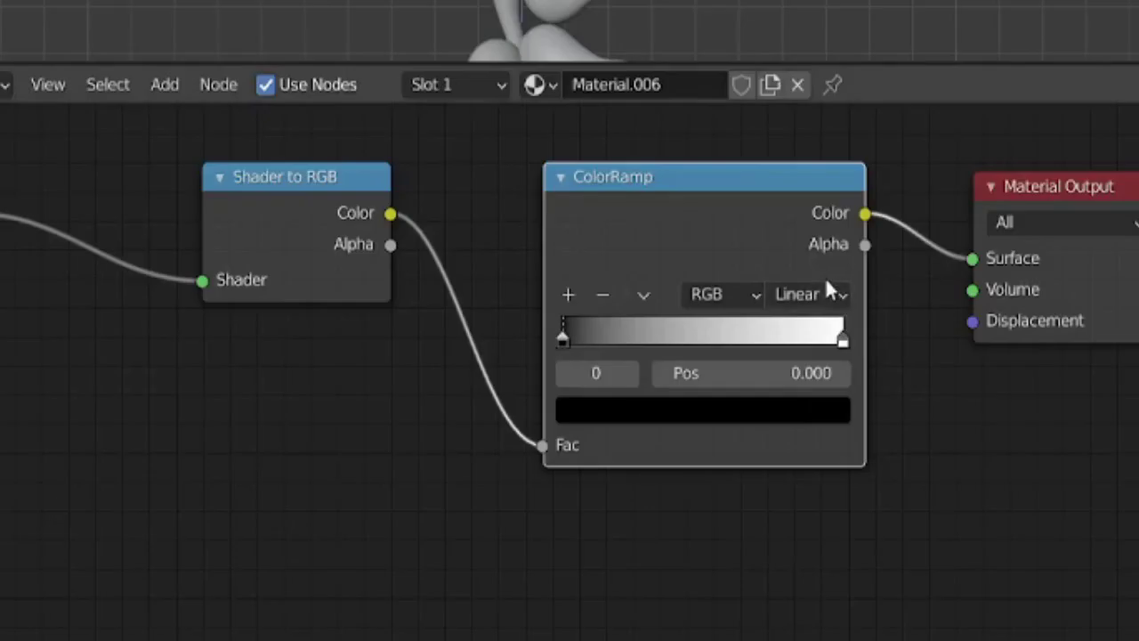
click(761, 433)
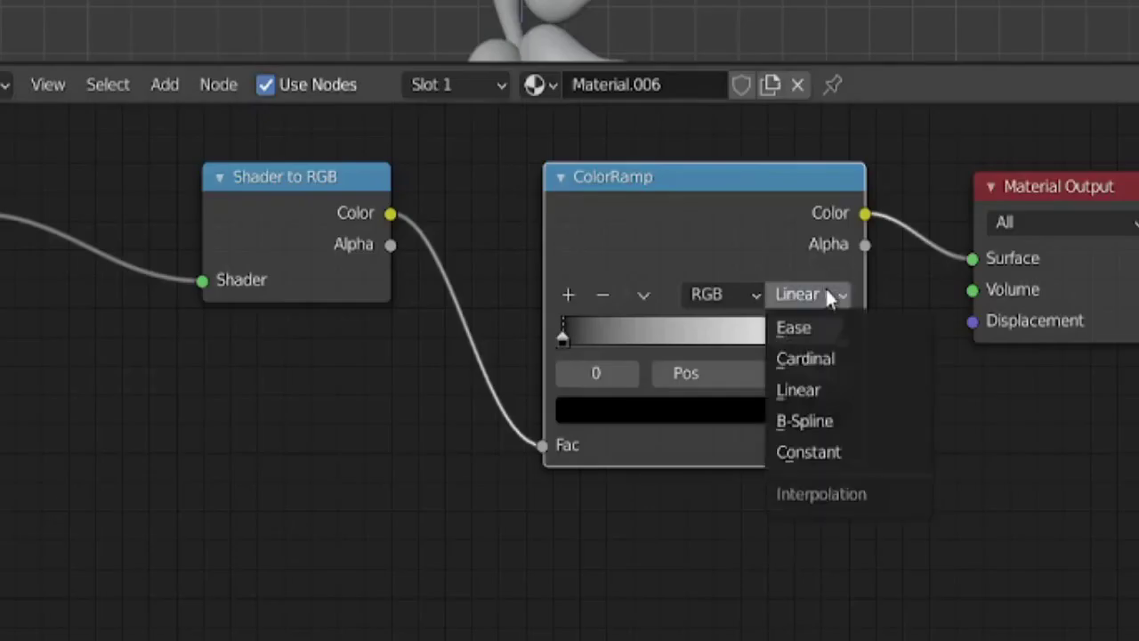
click(834, 454)
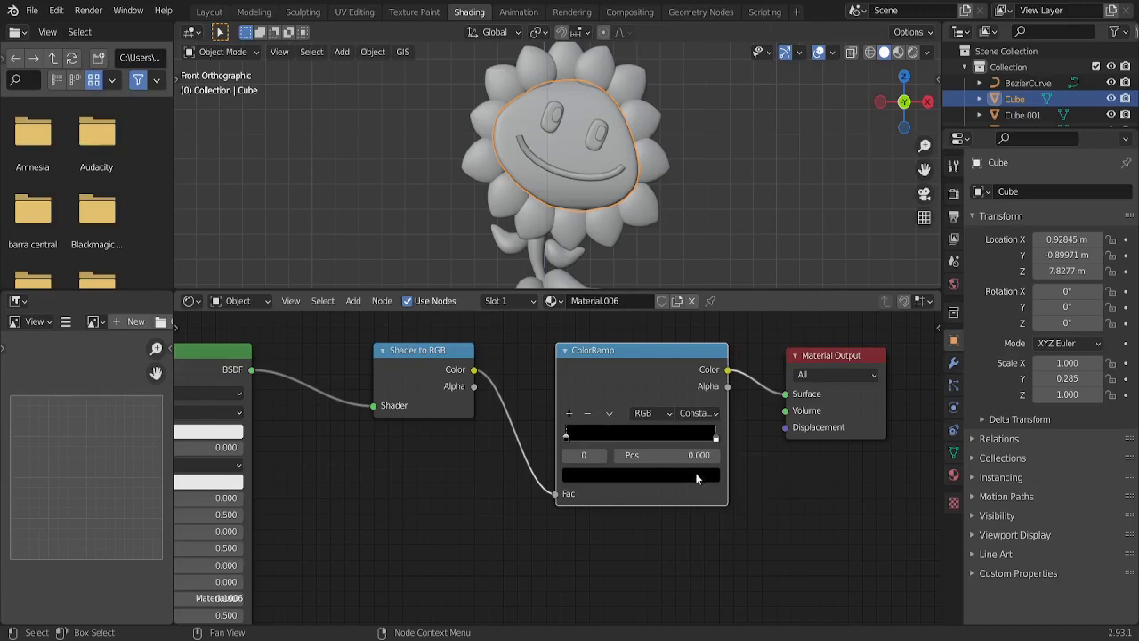
- Move the yellow stop to 0.888, add stops, and darken one at 0.149 to value 0.503
drag(712, 439, 699, 443)
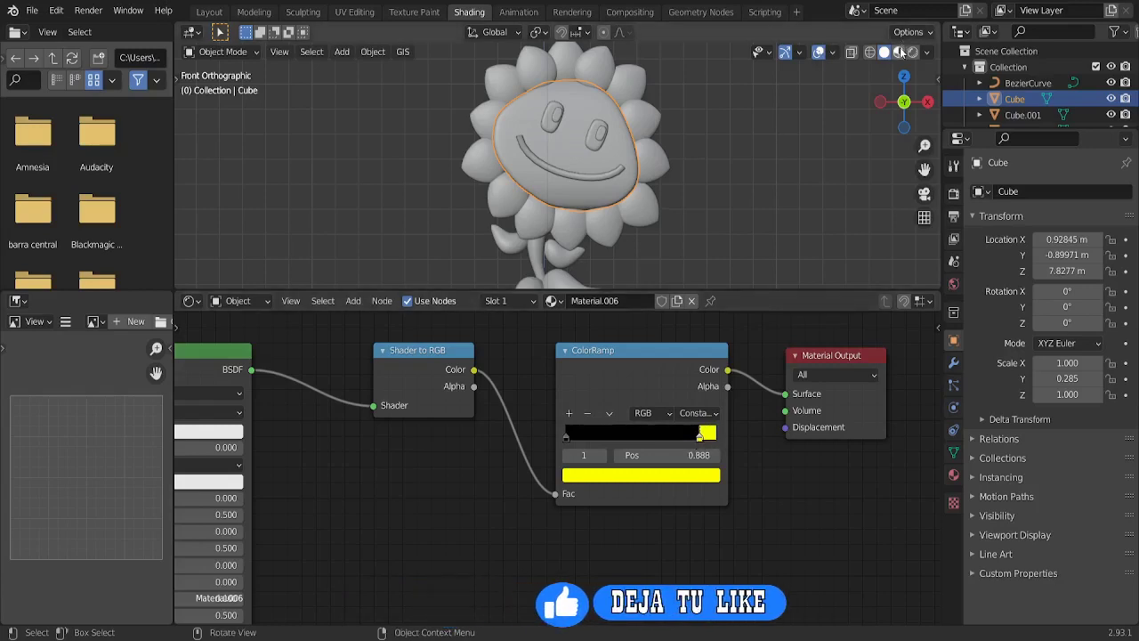
click(571, 413)
click(575, 413)
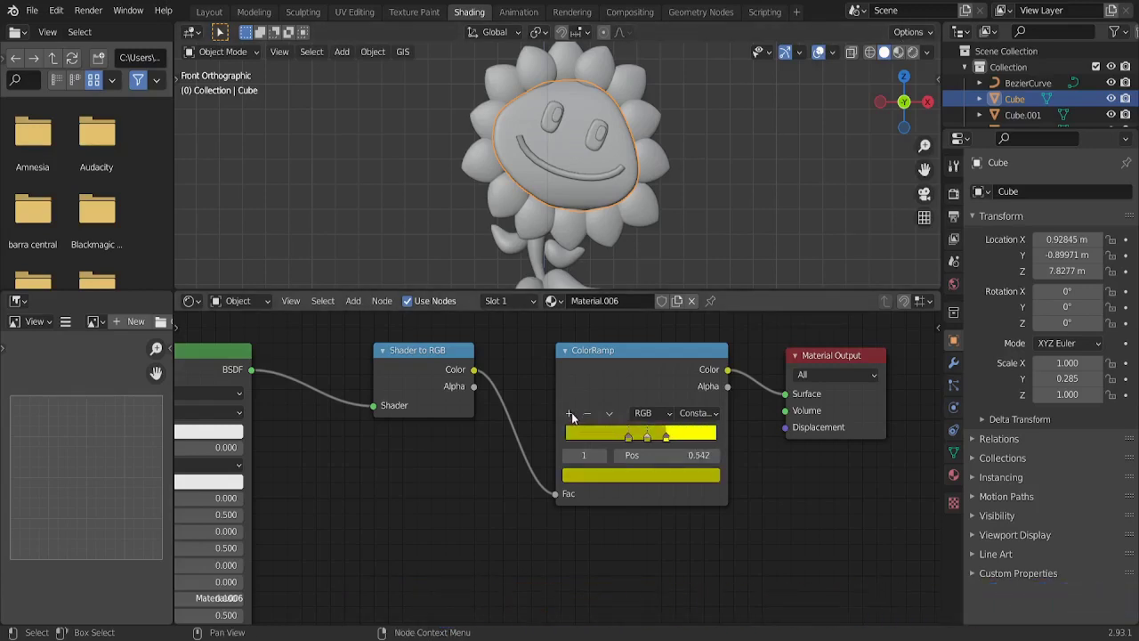
click(575, 415)
mouse_move(630, 438)
mouse_down()
mouse_move(586, 444)
mouse_move(643, 442)
mouse_up()
click(701, 433)
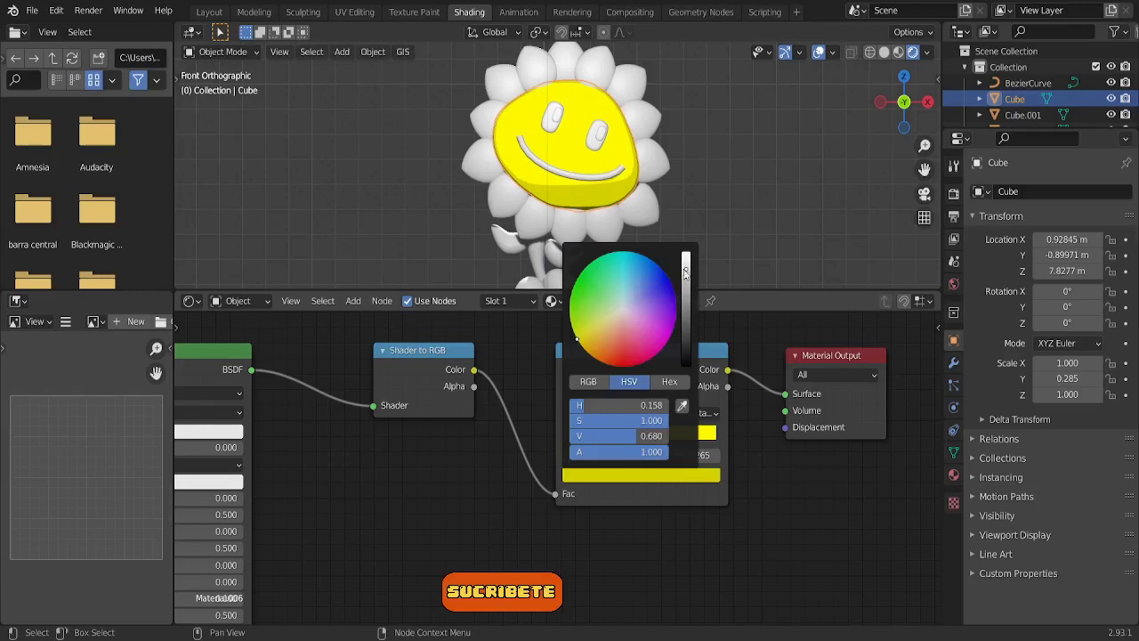
drag(685, 272, 685, 281)
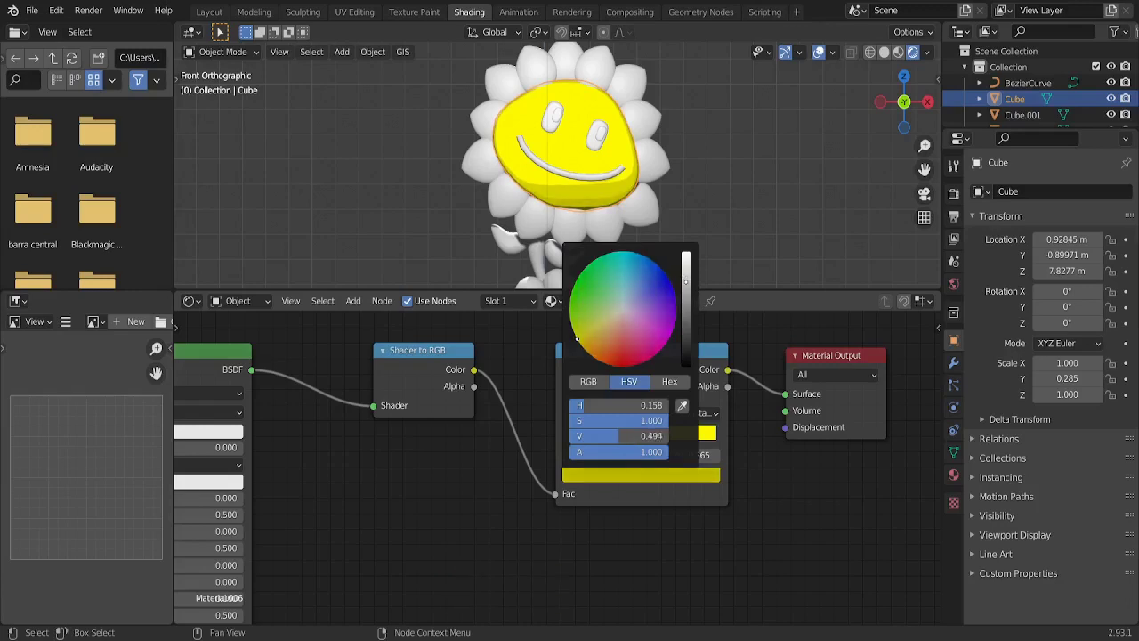
- Give the first ramp stop a darker sampled yellow, then return to the Layout workspace
click(589, 437)
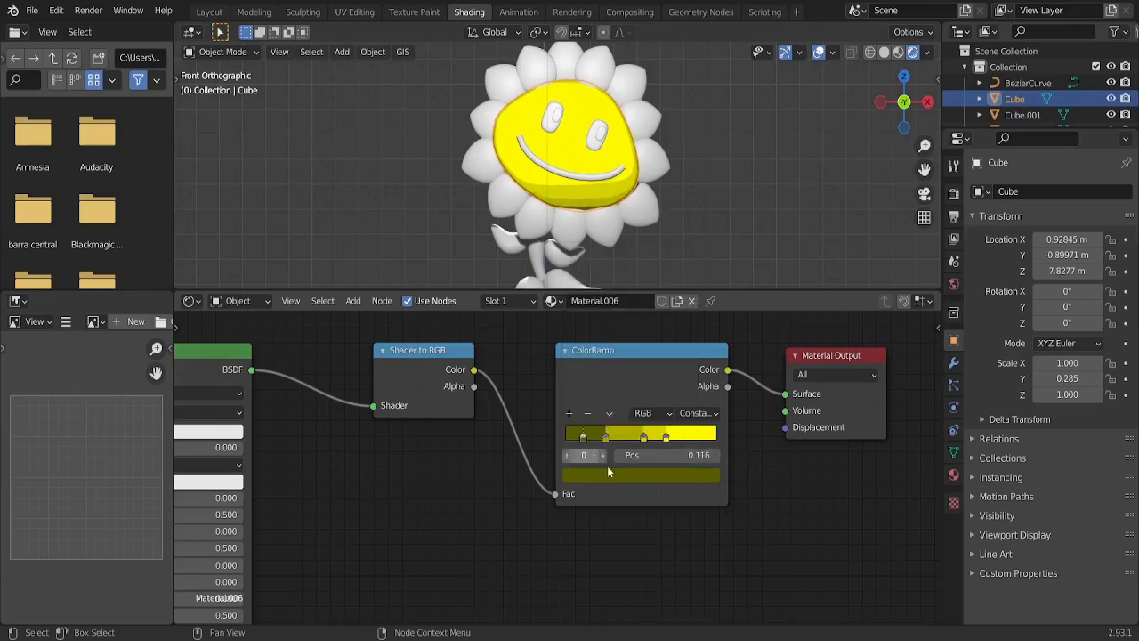
click(609, 472)
click(685, 406)
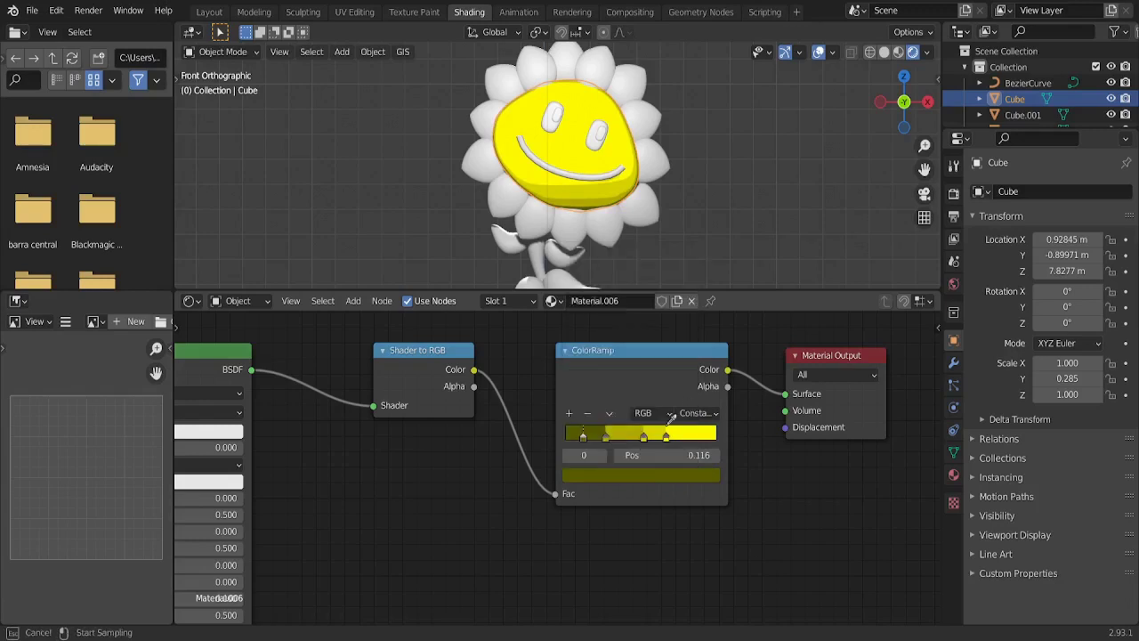
click(625, 433)
click(646, 481)
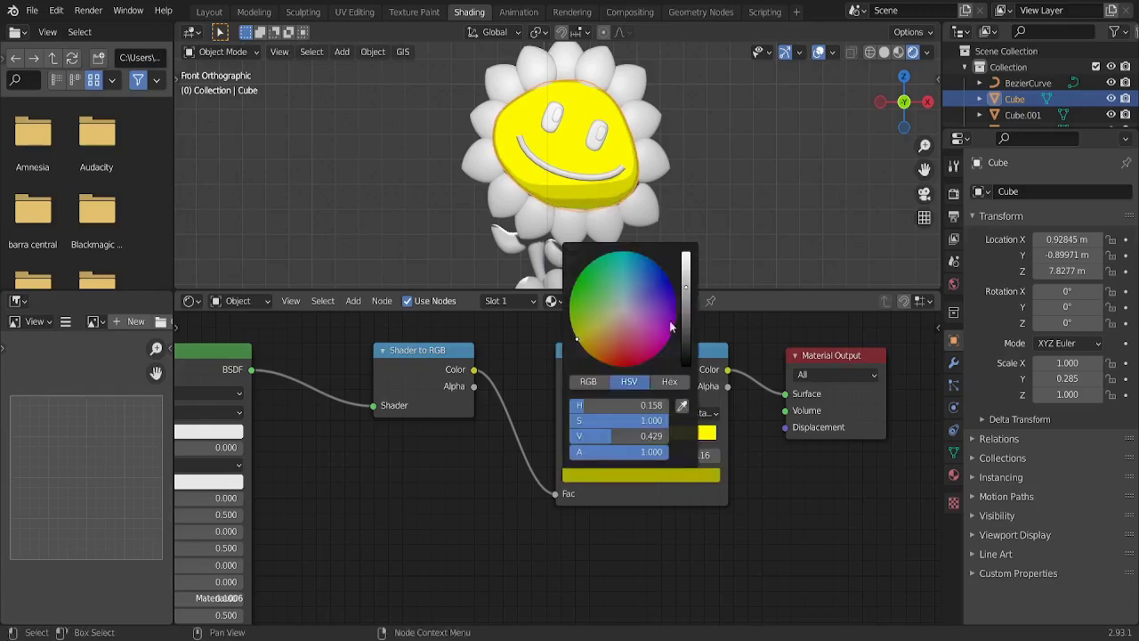
drag(685, 288, 686, 301)
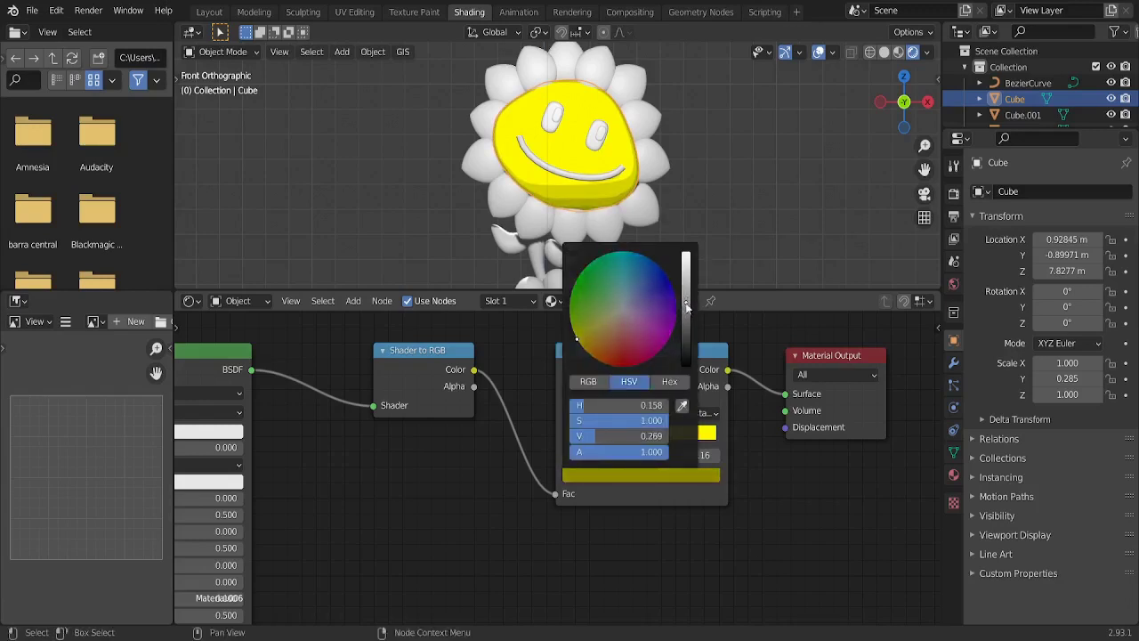
click(197, 13)
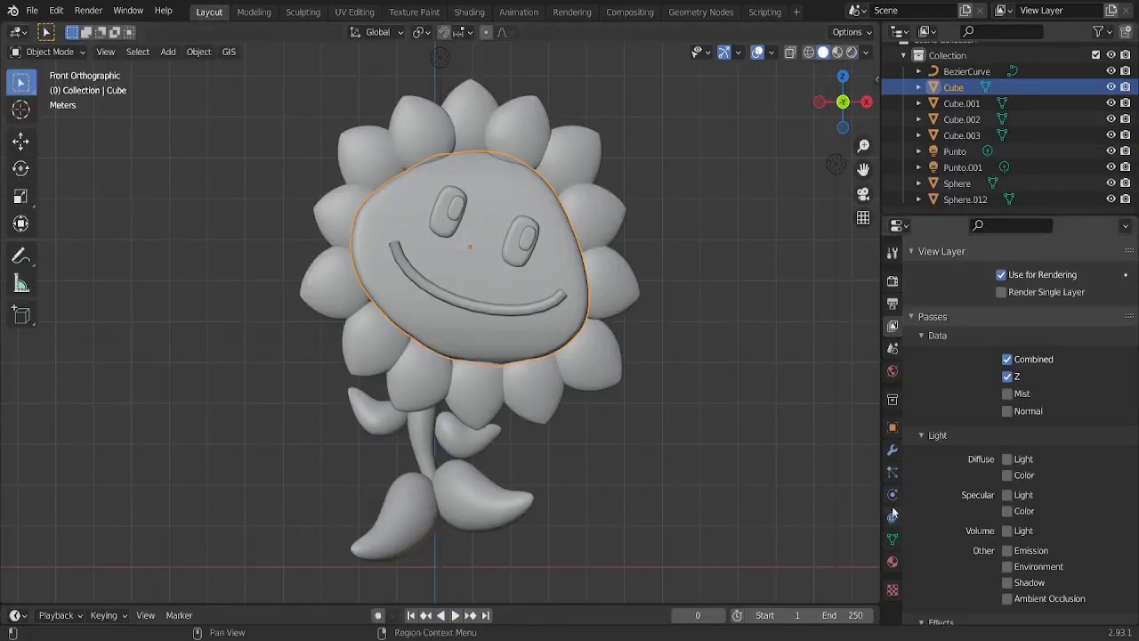
- Add a second material slot to the face and create Material.007 in it
click(893, 562)
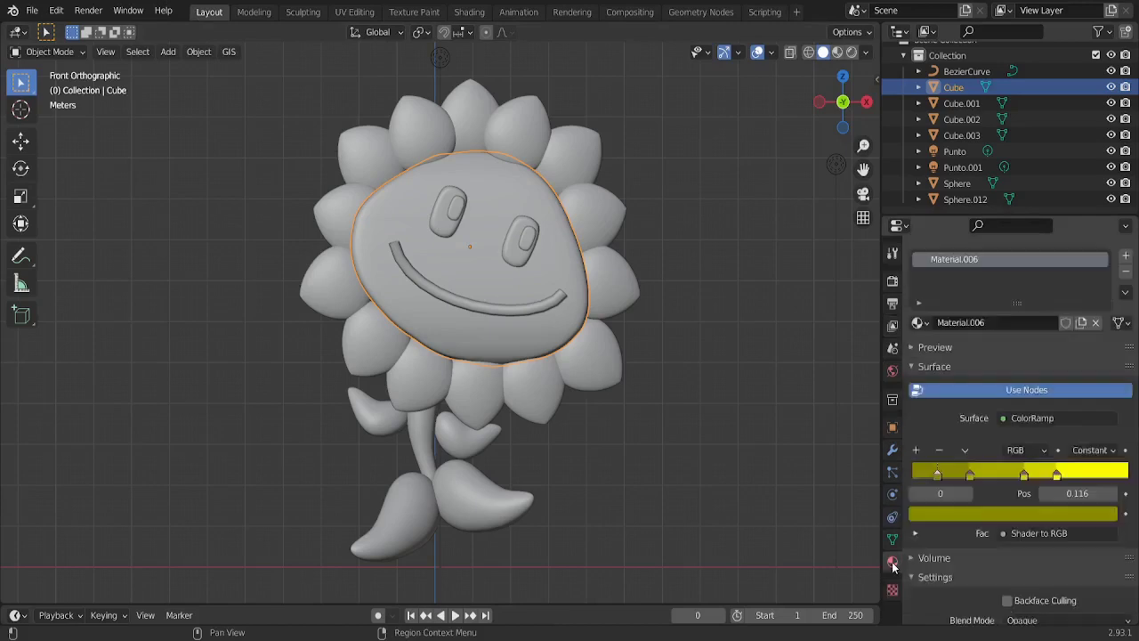
click(1124, 259)
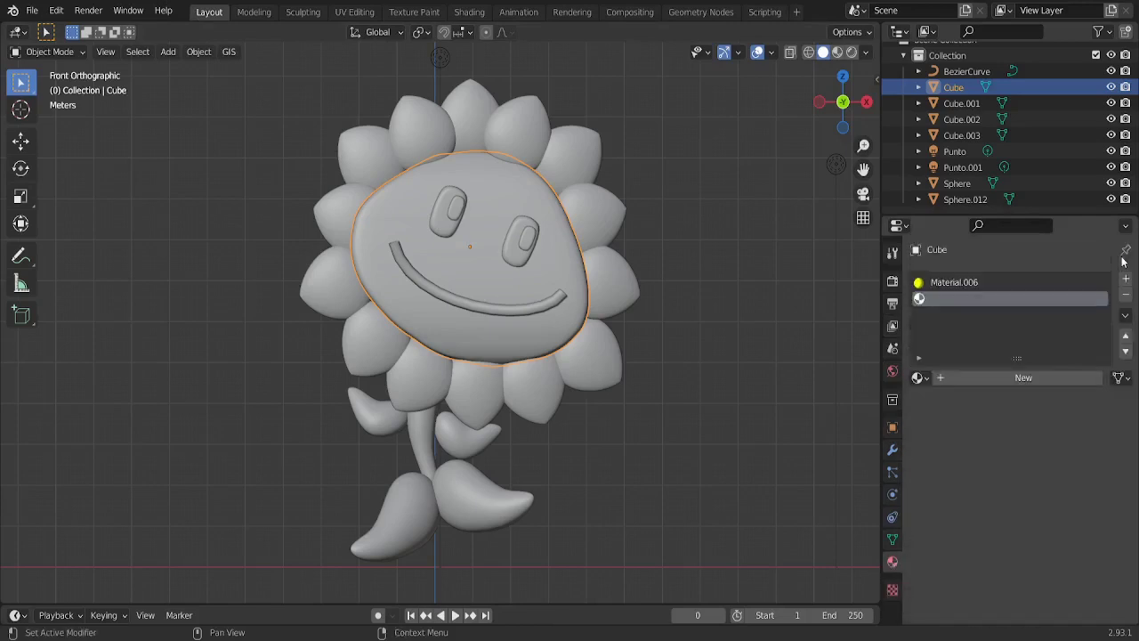
click(1040, 376)
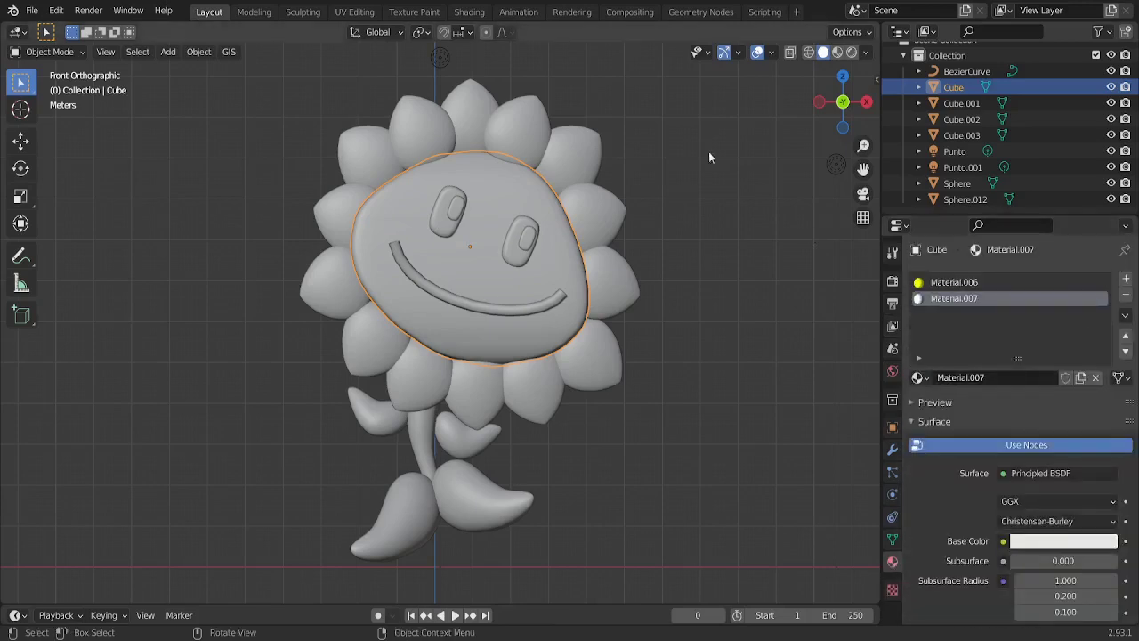
- Replace Material.007's Principled BSDF with a pure black Emission shader linked to Surface
click(485, 13)
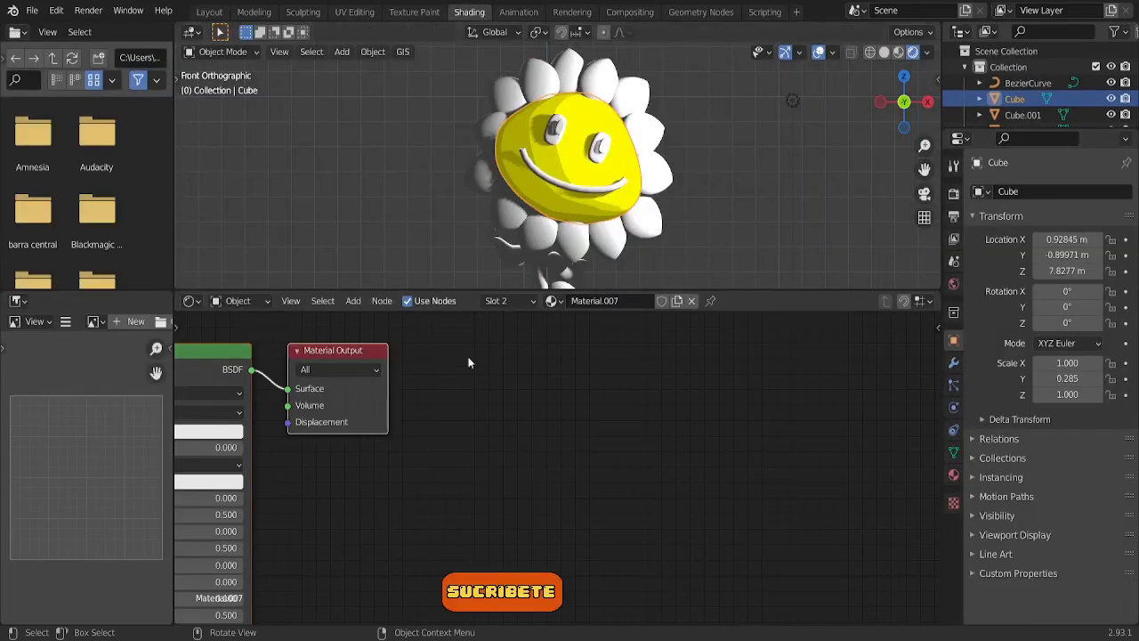
middle_drag(381, 465, 646, 481)
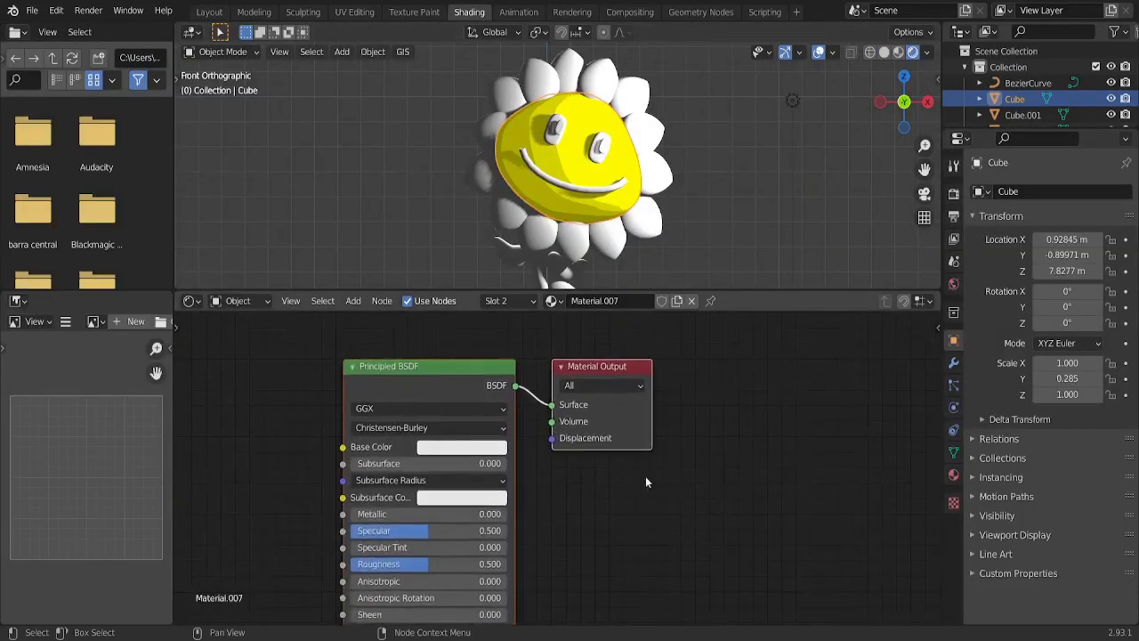
key(Delete)
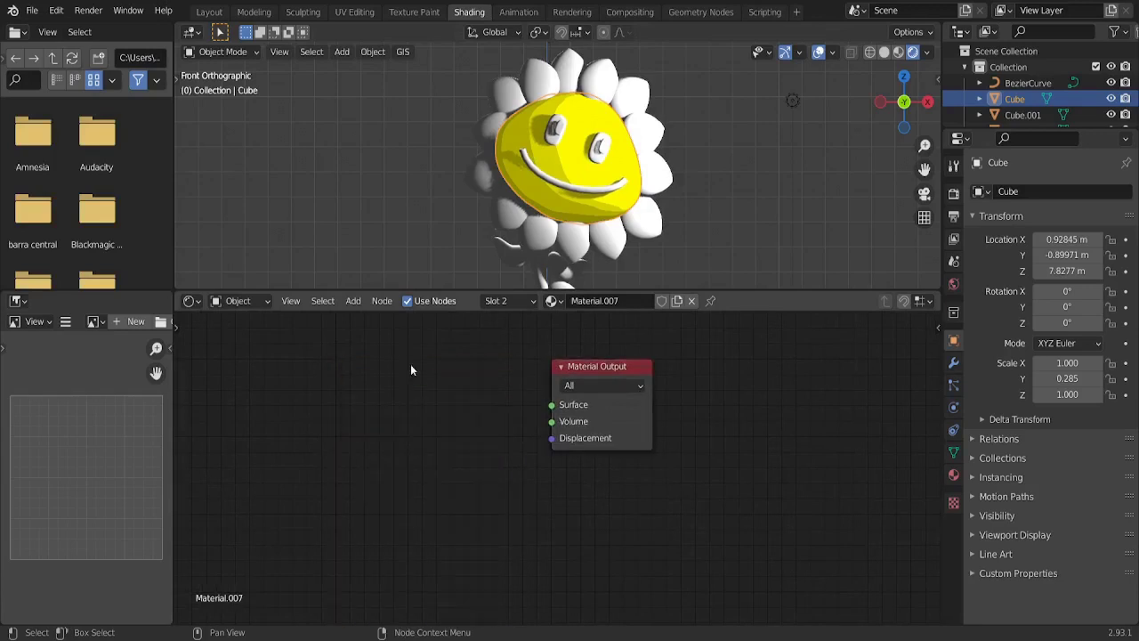
key(shift+a)
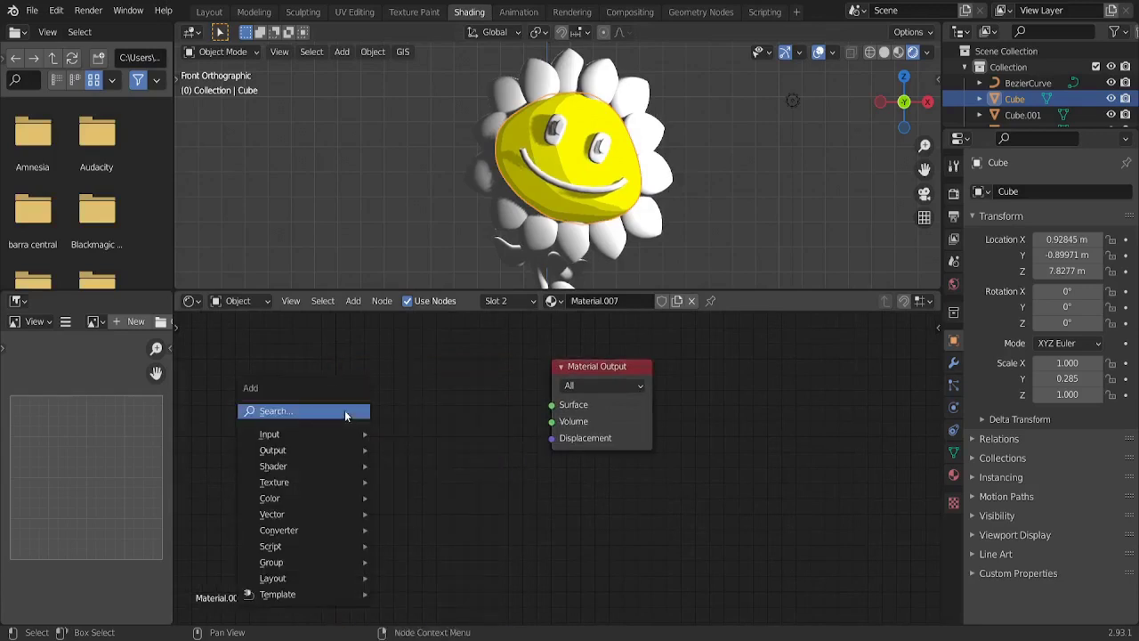
click(346, 410)
text(emi)
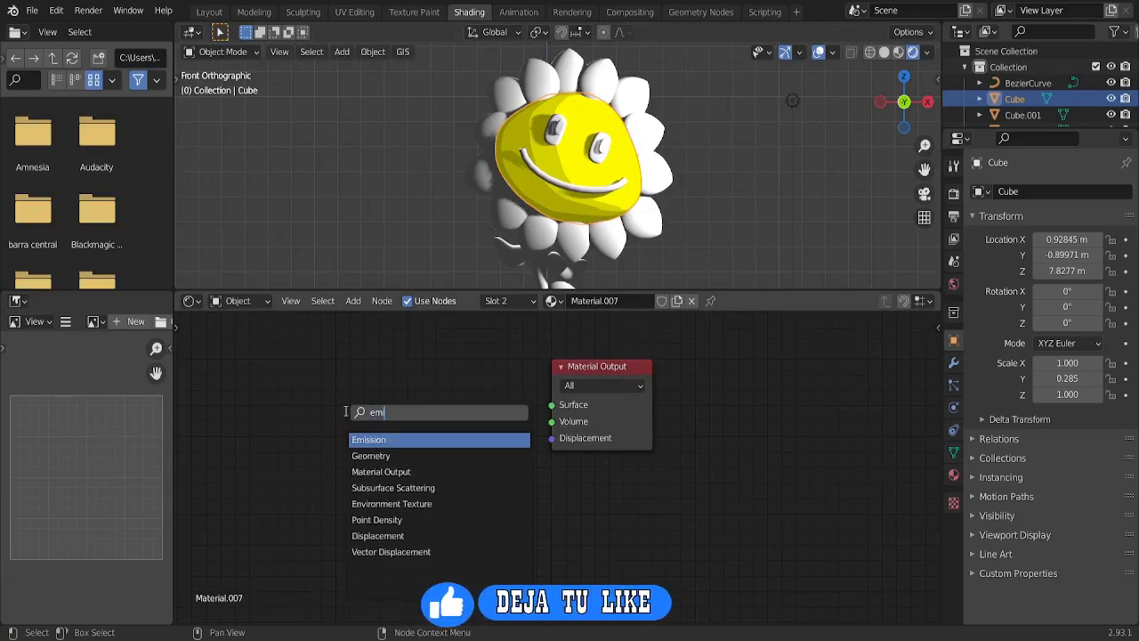
click(376, 441)
click(423, 401)
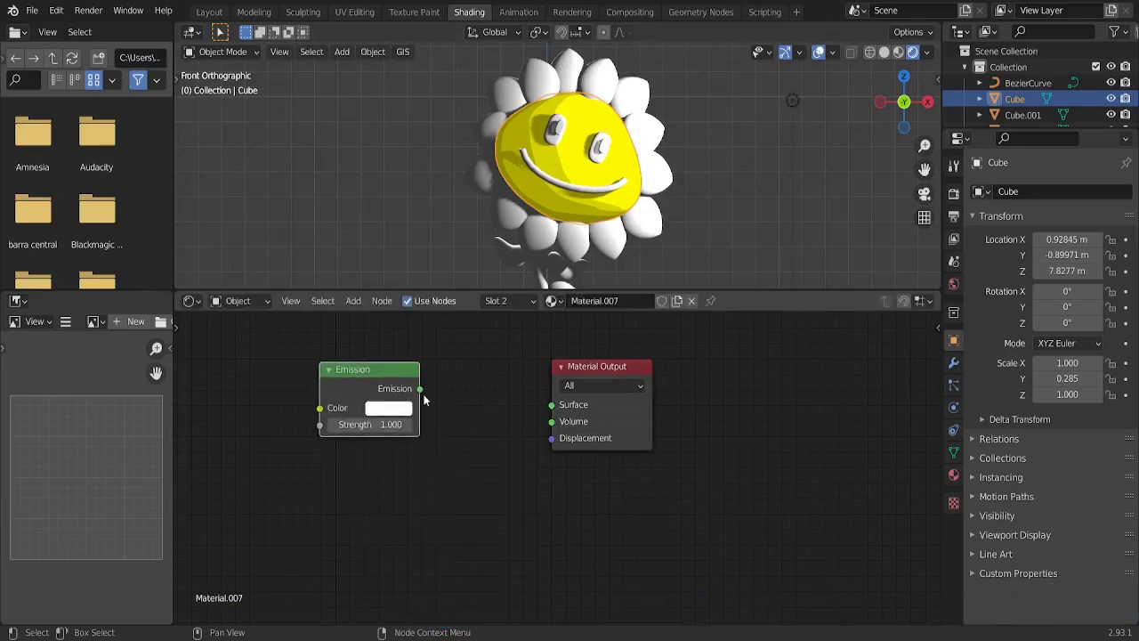
drag(423, 389, 552, 405)
click(378, 402)
click(487, 294)
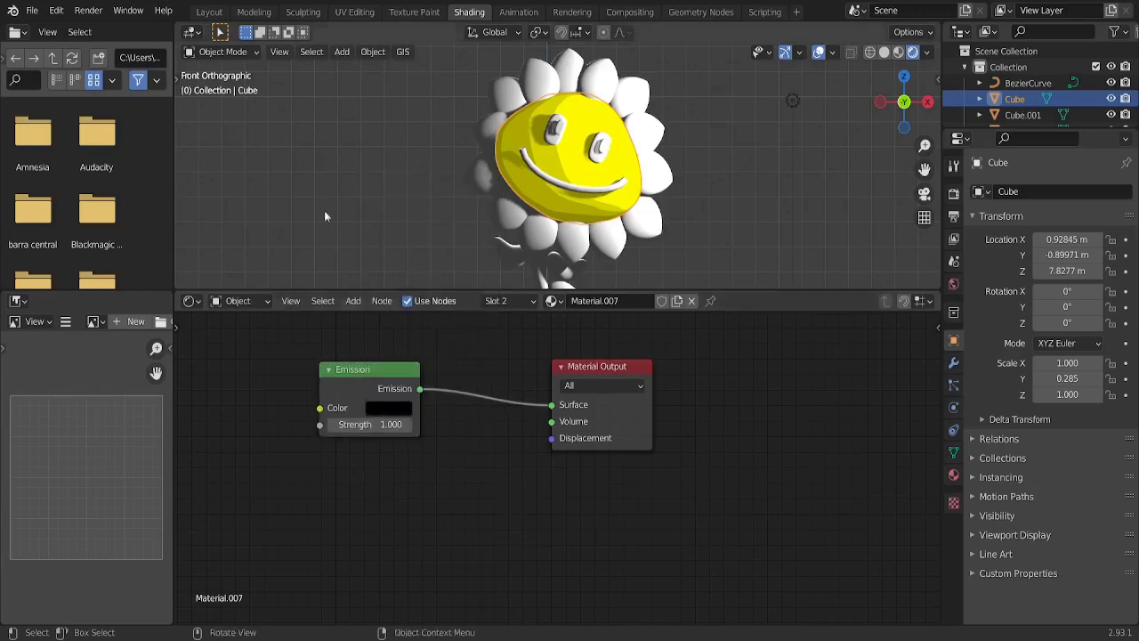
click(209, 12)
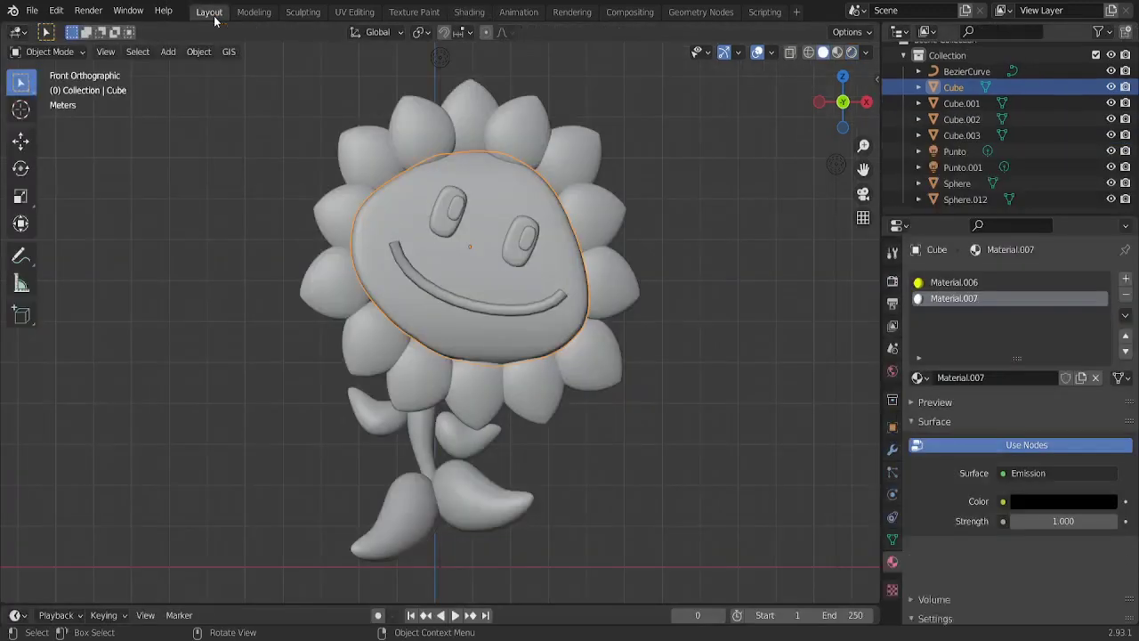
- Add a Solidify modifier to the petals with flipped normals and material offset 1
click(613, 375)
click(891, 453)
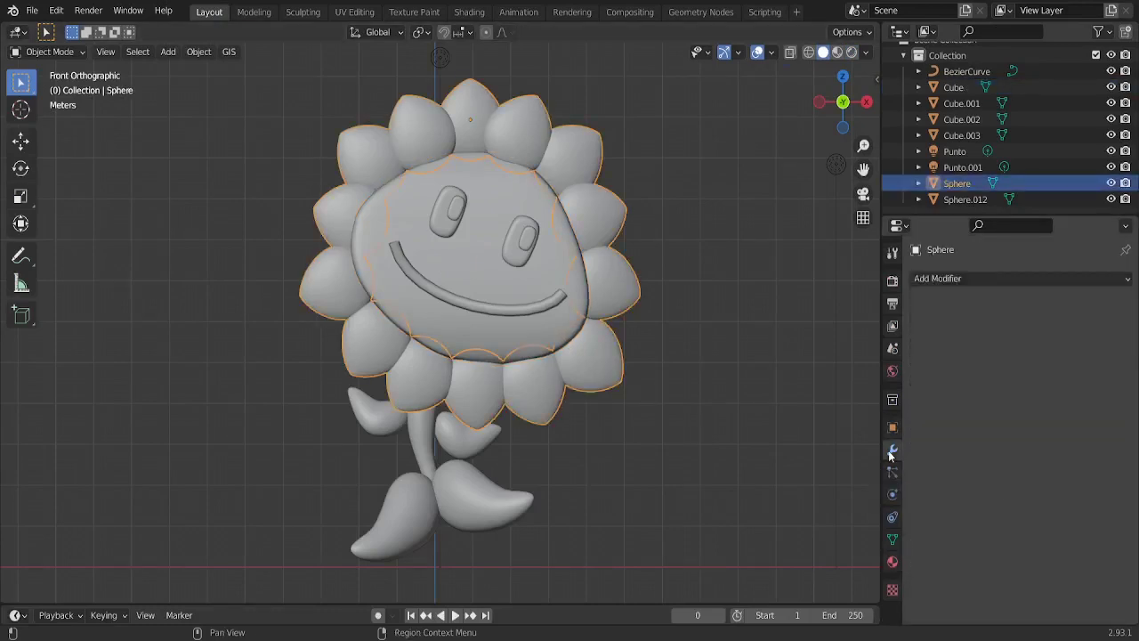
click(1001, 283)
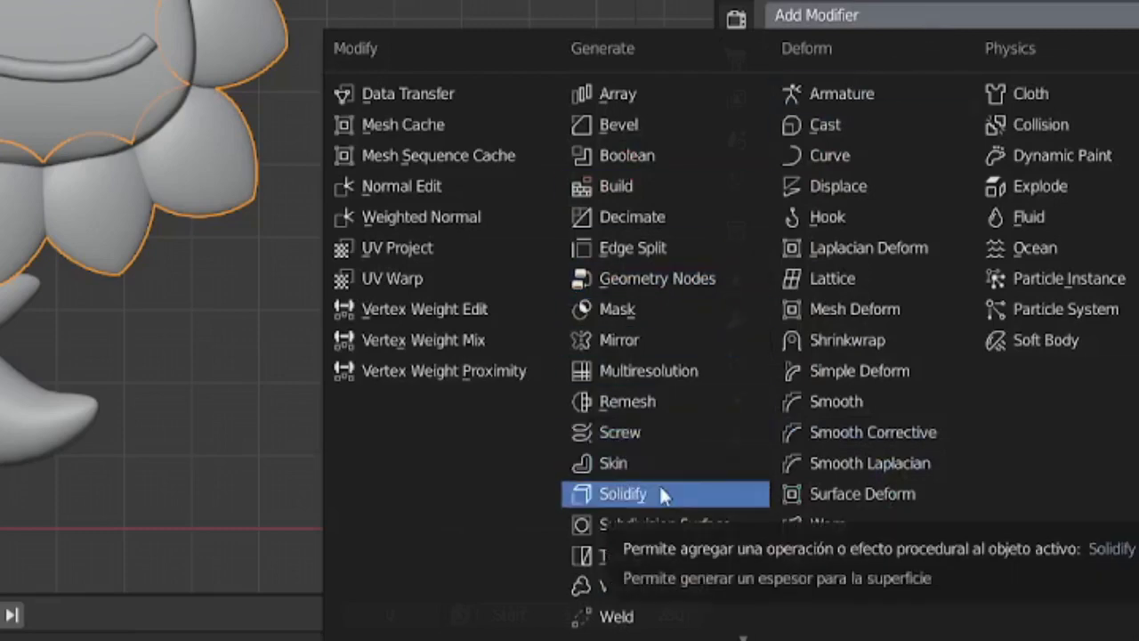
click(663, 495)
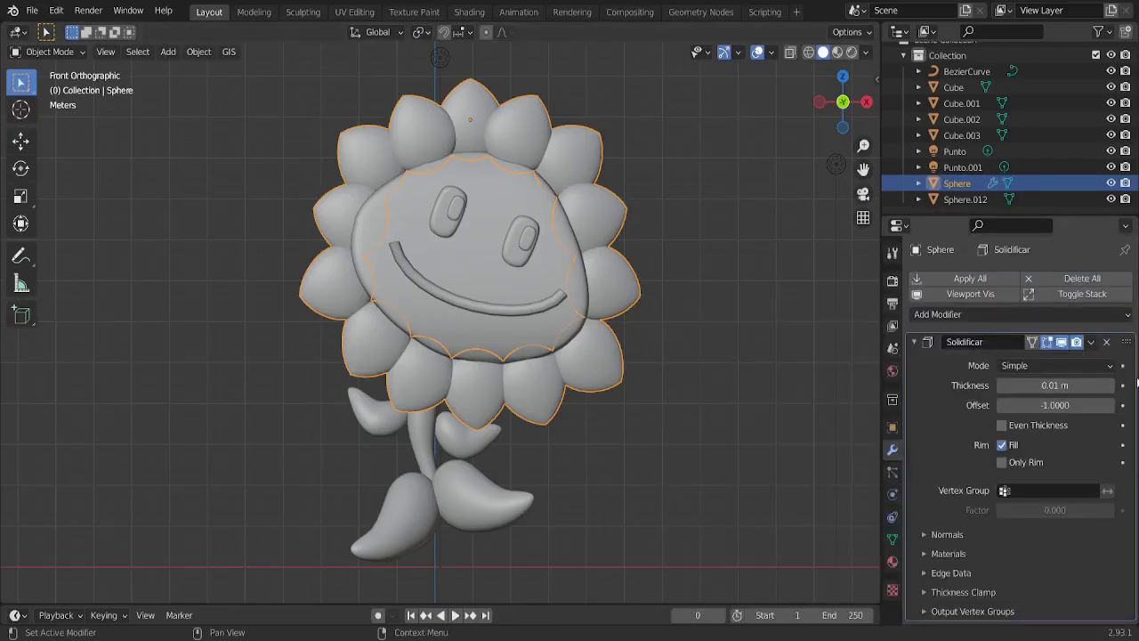
click(923, 534)
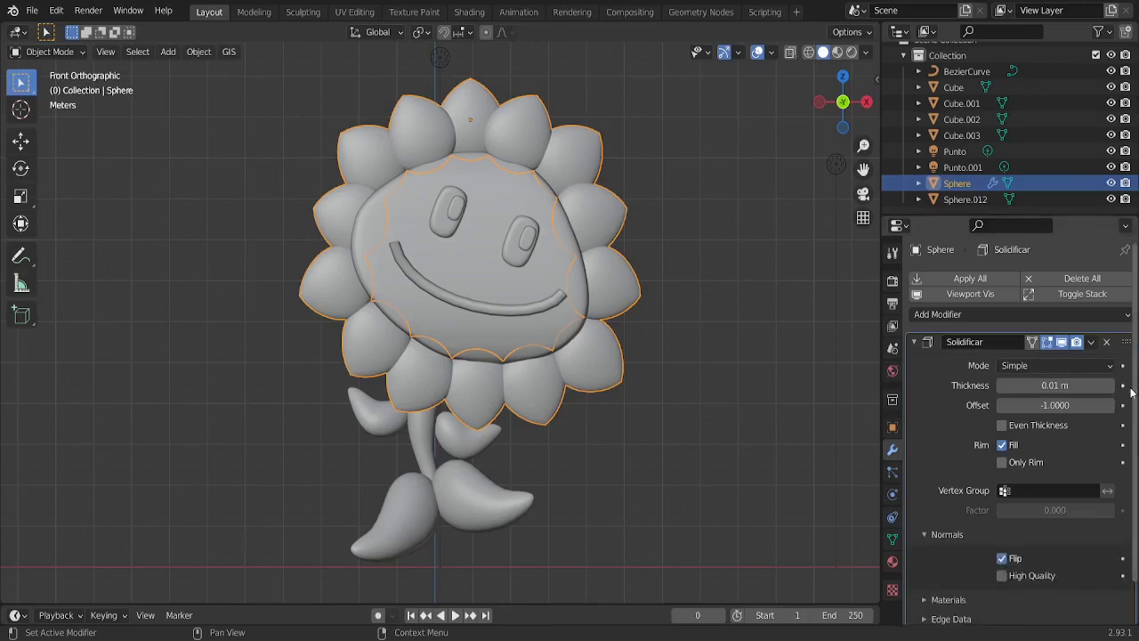
scroll(1134, 392, down, 2)
click(939, 558)
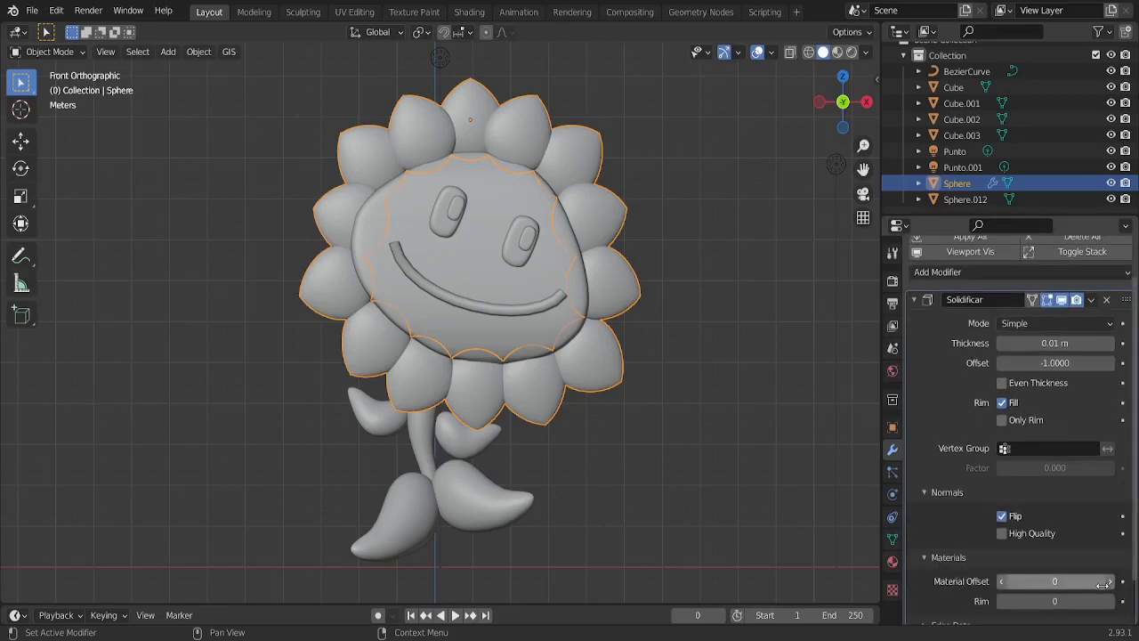
click(1109, 583)
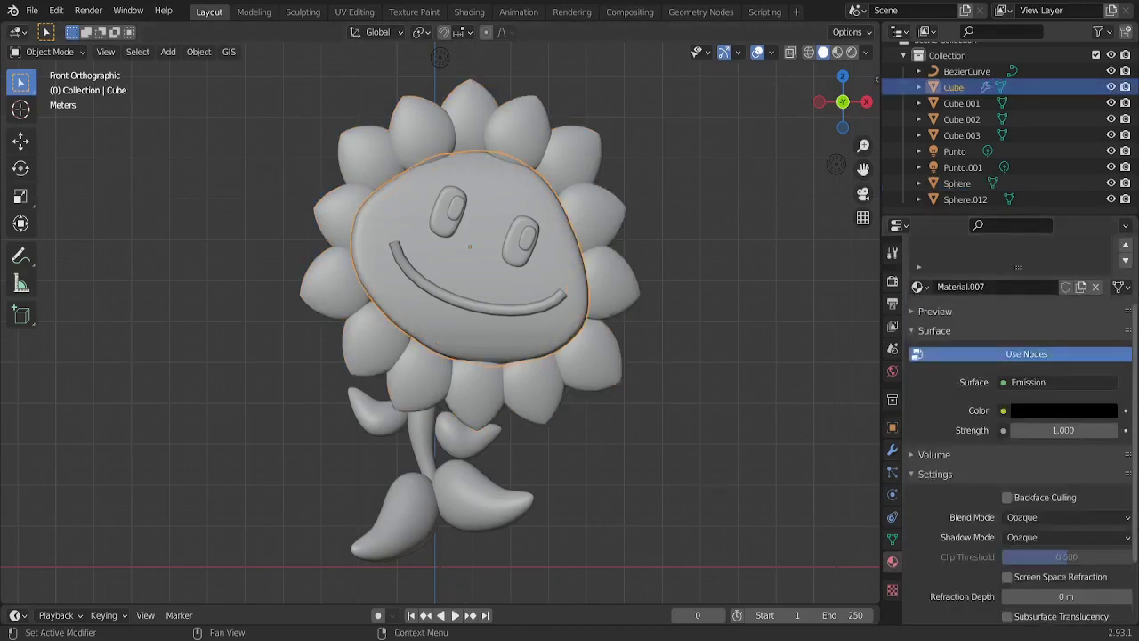
- Thicken the face's Solidify outline shell to about -0.53 m
click(1125, 278)
scroll(1035, 422, down, 5)
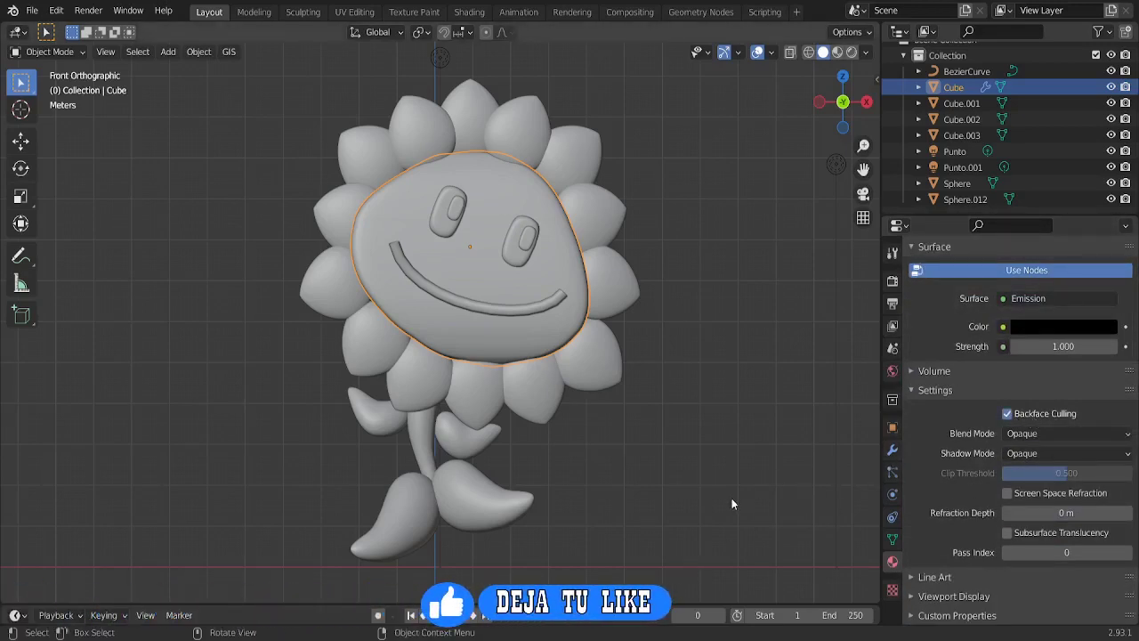
click(892, 450)
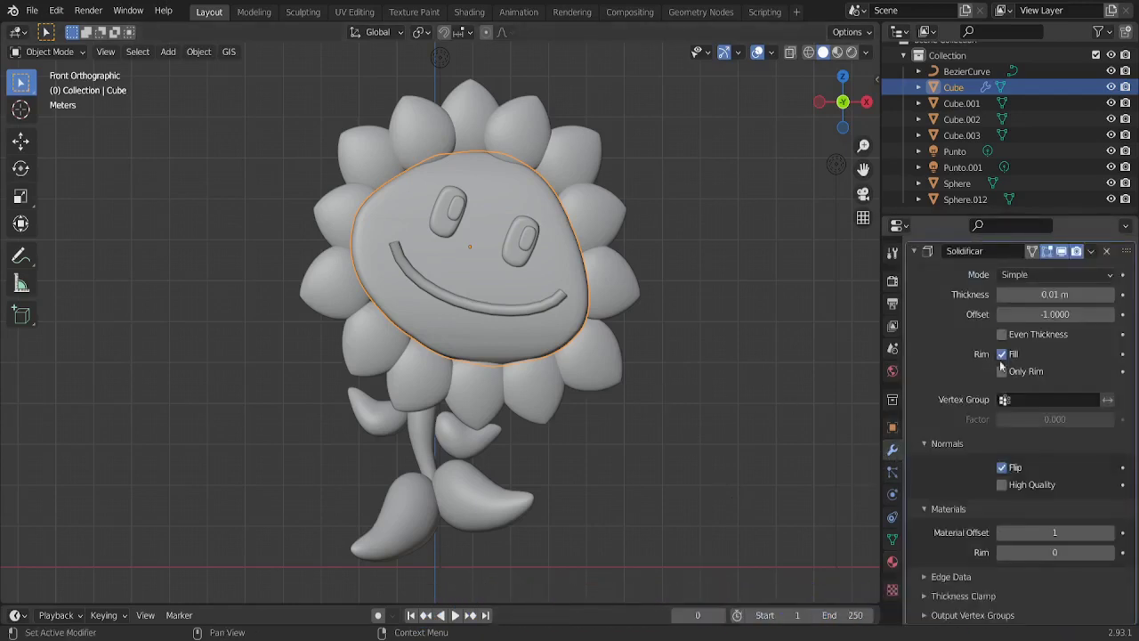
drag(1056, 293, 1023, 293)
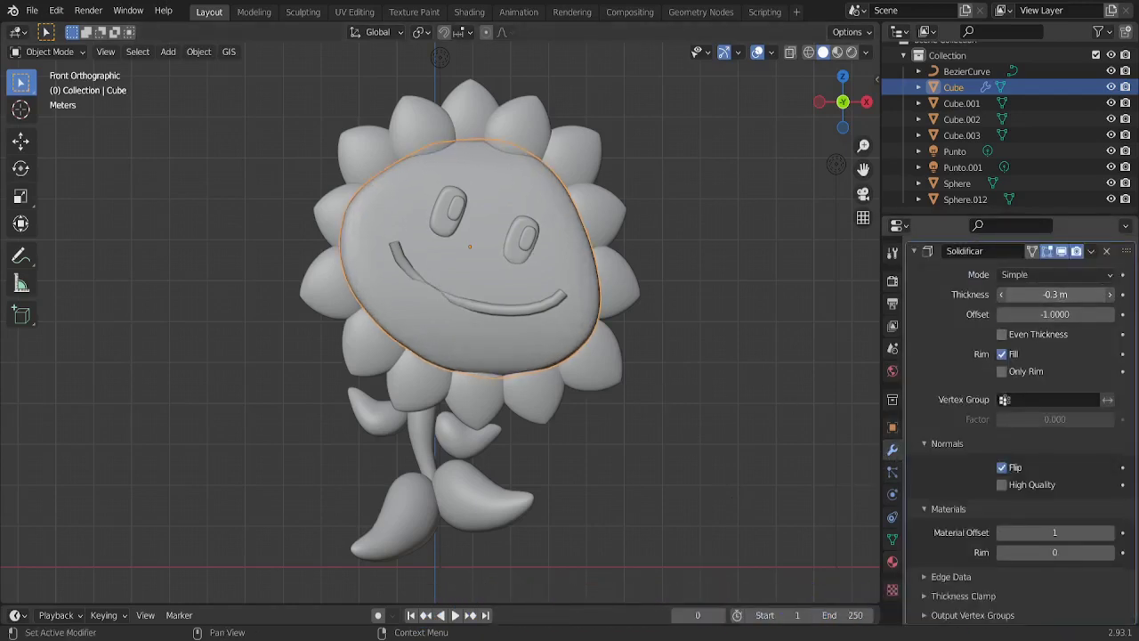
- View in Rendered shading with the petals hidden, then reselect the face
click(852, 51)
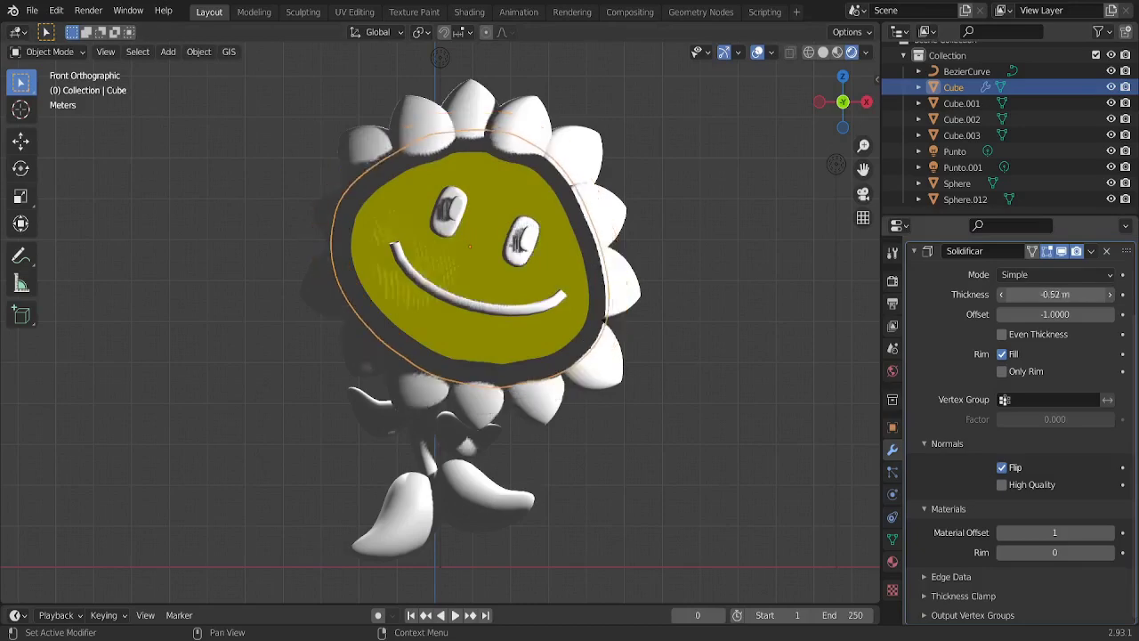
click(629, 287)
key(h)
click(546, 249)
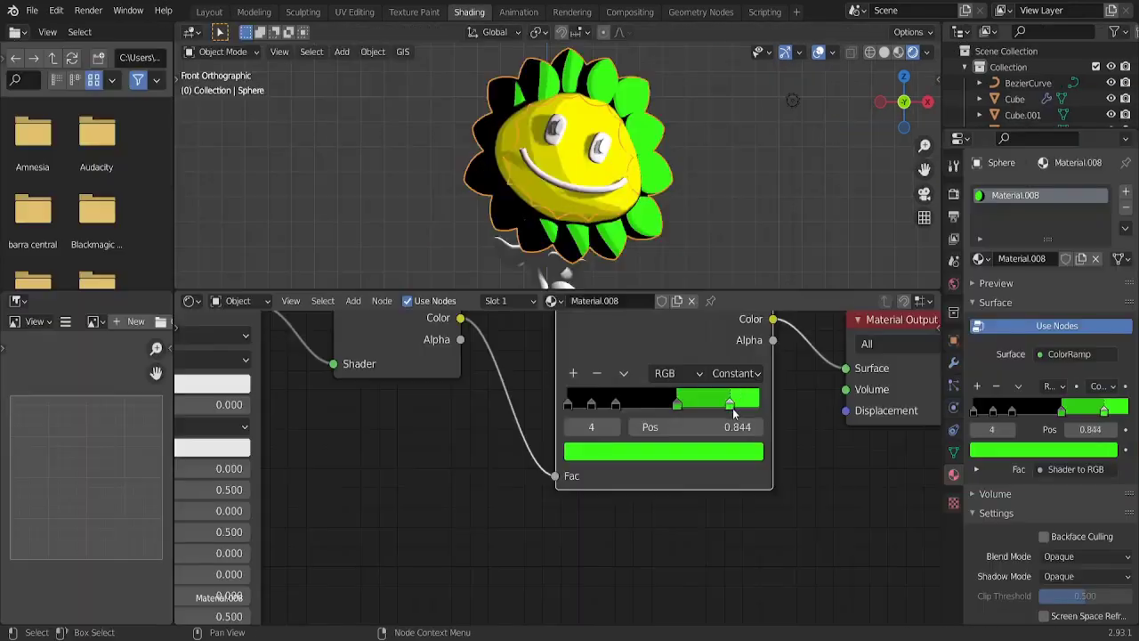
- Set a petal ColorRamp stop of Material.008 to bright green
click(745, 400)
click(727, 400)
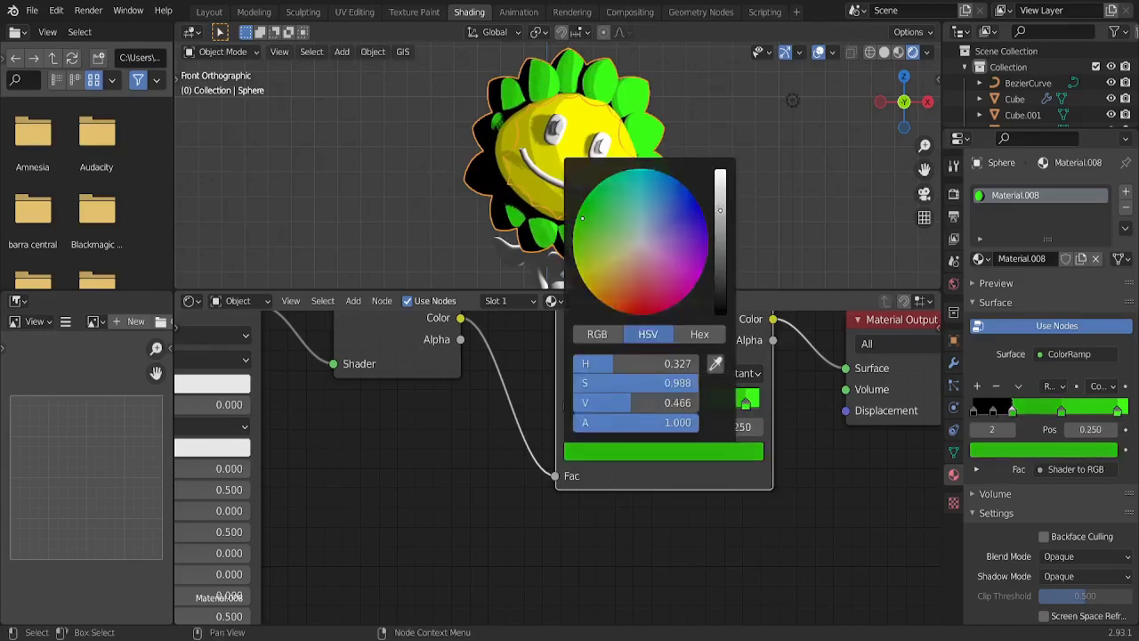